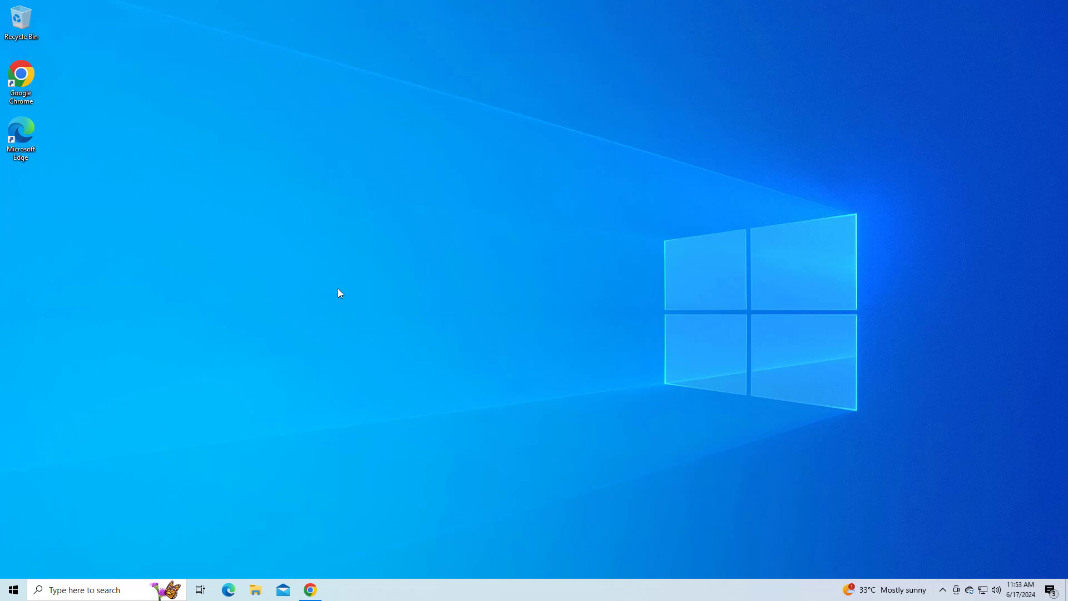
- Search for 'device manager' from the taskbar search box
{"action": "left_click", "coordinate": [115, 591]}
{"action": "type", "text": "dev"}
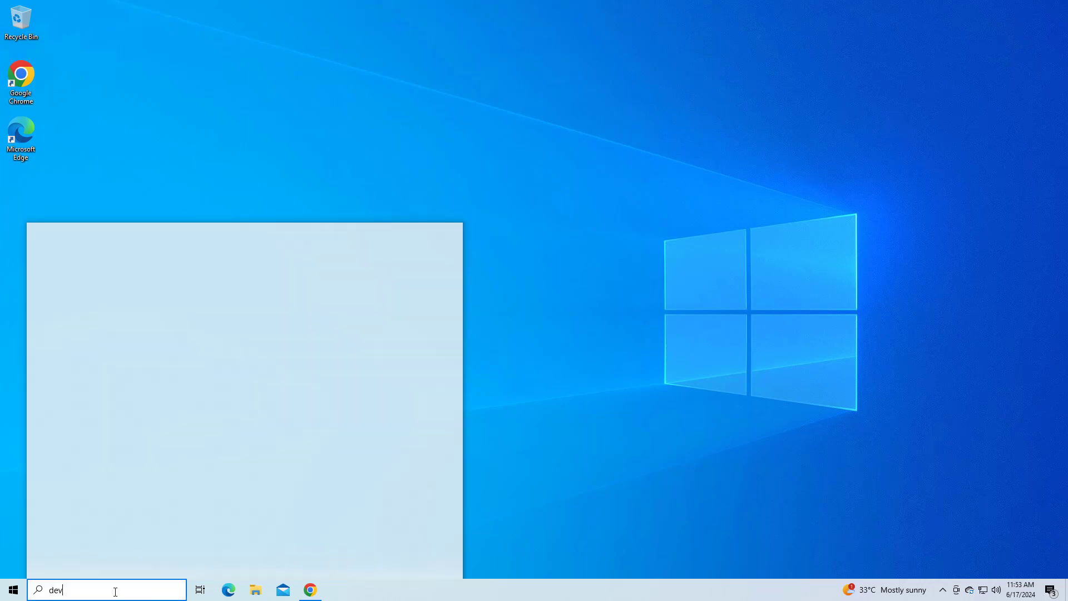
{"action": "type", "text": "ice ma"}
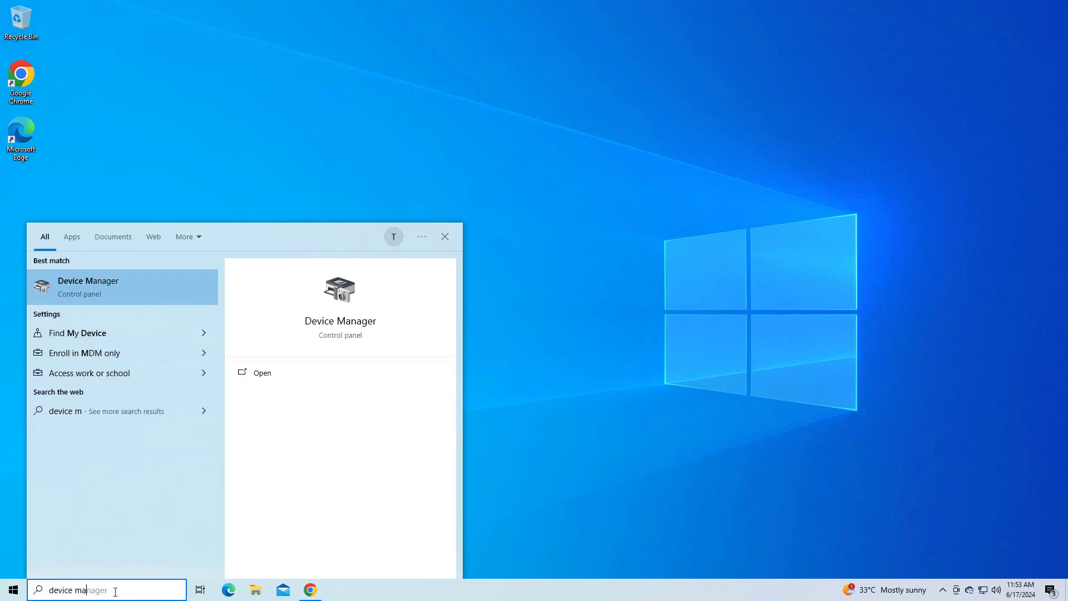
{"action": "type", "text": "nager"}
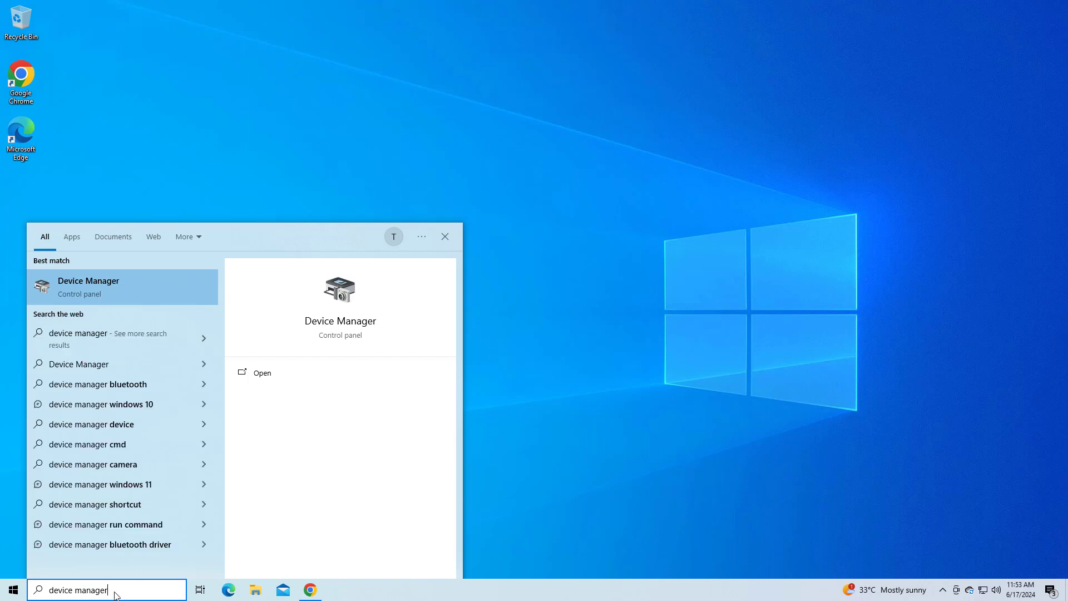
- Open Device Manager, expand Universal Serial Bus controllers and select Generic USB Hub
{"action": "left_click", "coordinate": [97, 279]}
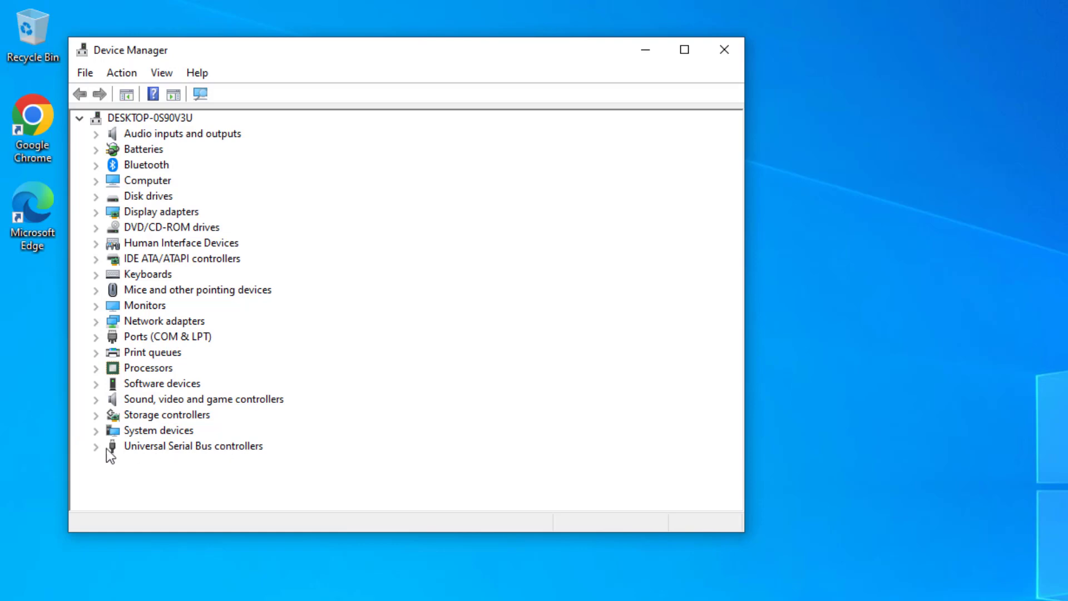
{"action": "left_click", "coordinate": [95, 446]}
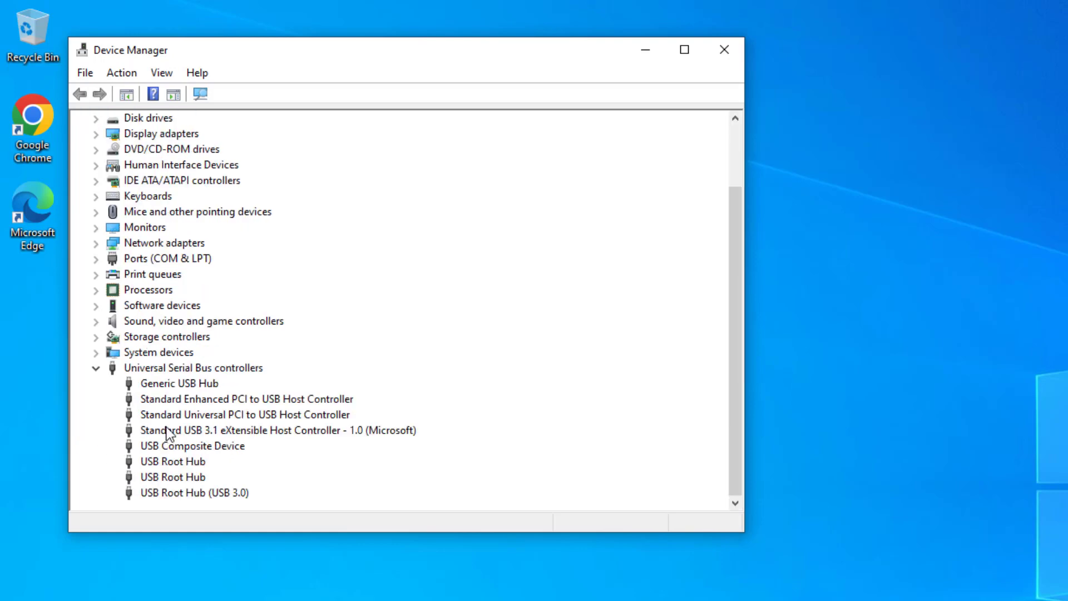
{"action": "left_click", "coordinate": [180, 385]}
- Check Generic USB Hub and the Standard Enhanced and Universal PCI host controllers for newer drivers
{"action": "right_click", "coordinate": [182, 385]}
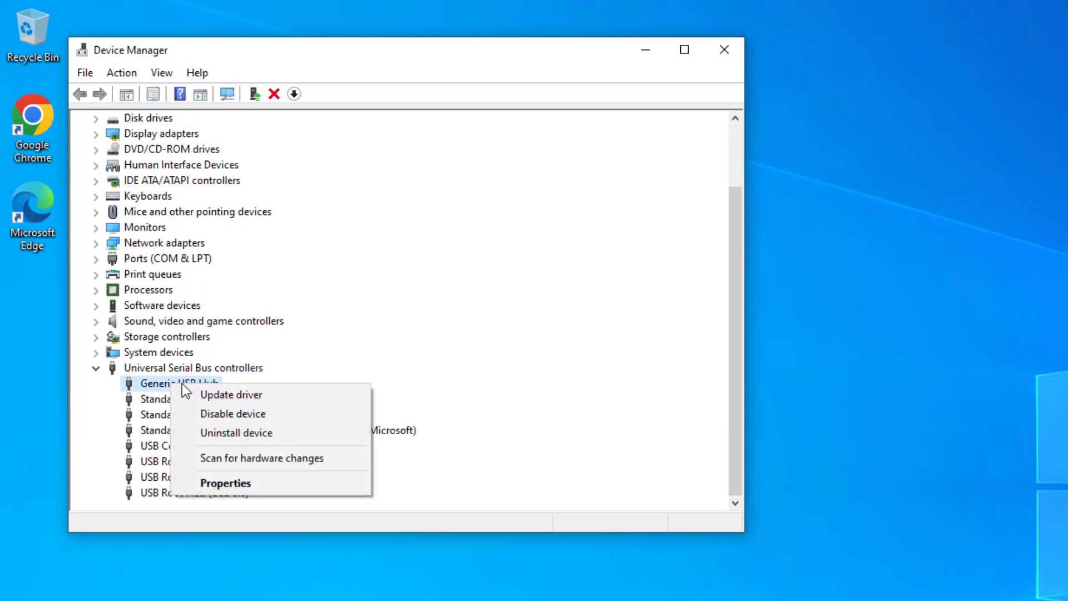
{"action": "left_click", "coordinate": [225, 394]}
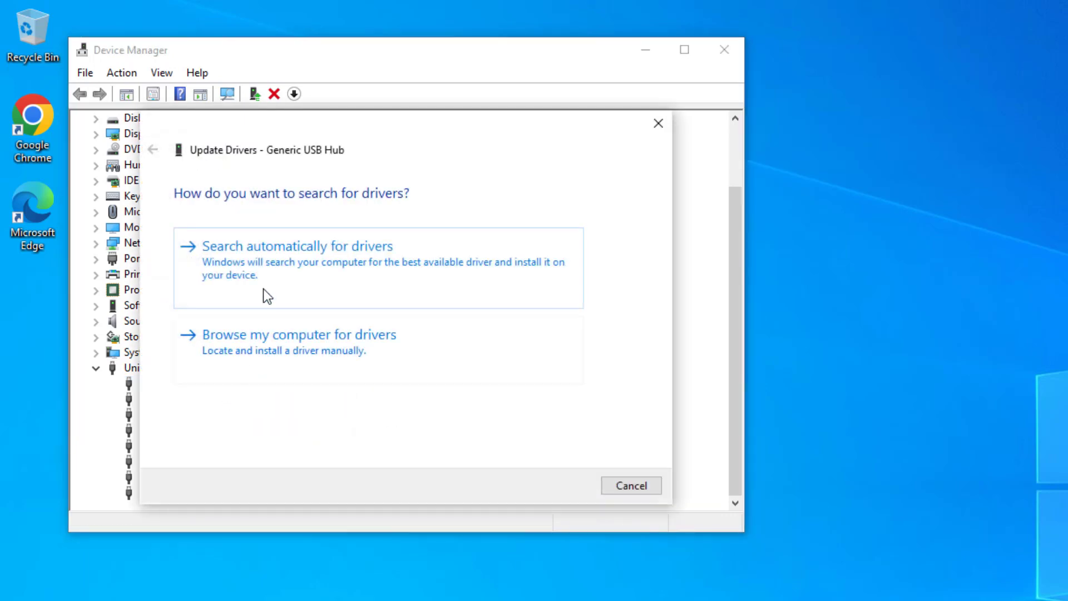
{"action": "left_click", "coordinate": [255, 256]}
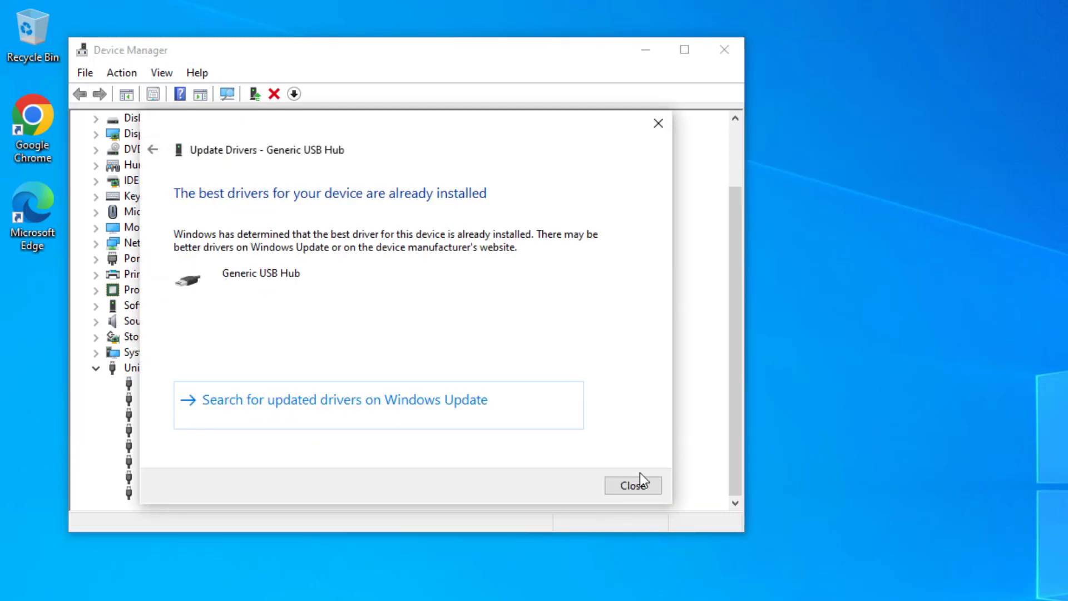
{"action": "left_click", "coordinate": [641, 482]}
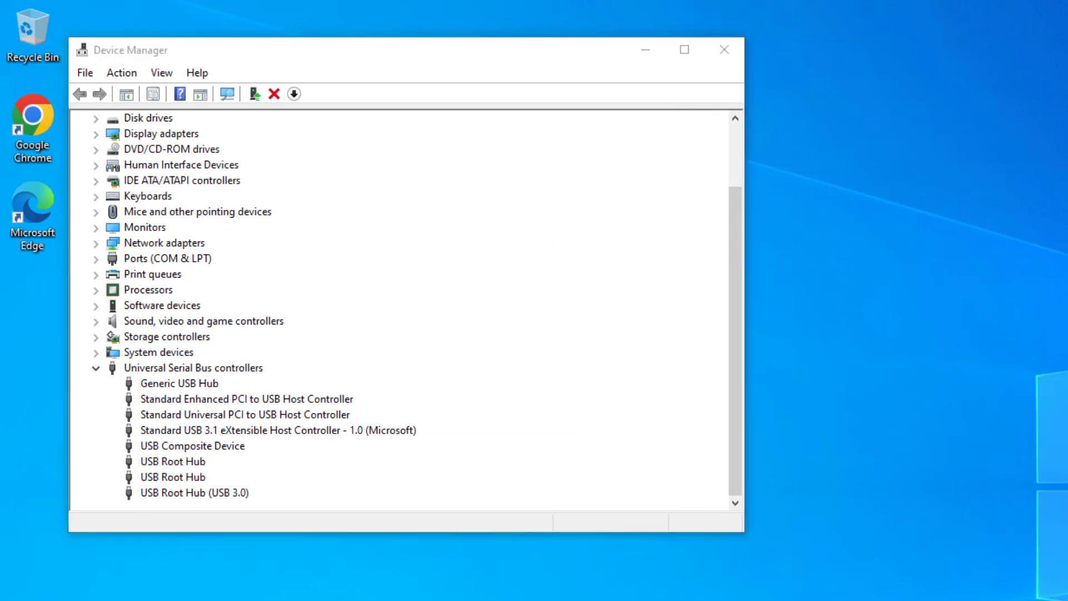
{"action": "right_click", "coordinate": [313, 402]}
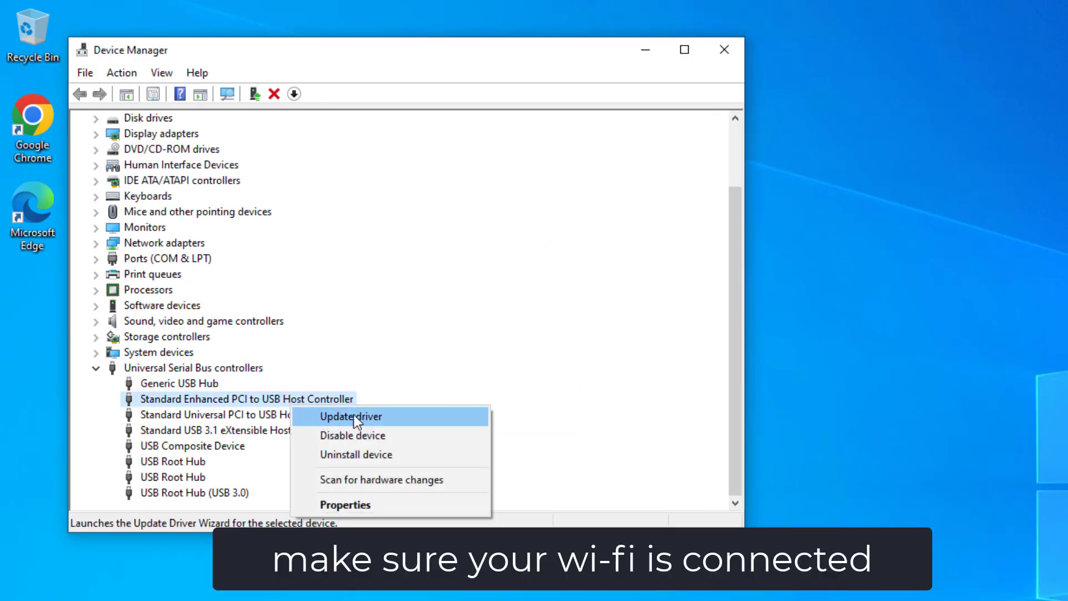
{"action": "left_click", "coordinate": [353, 414]}
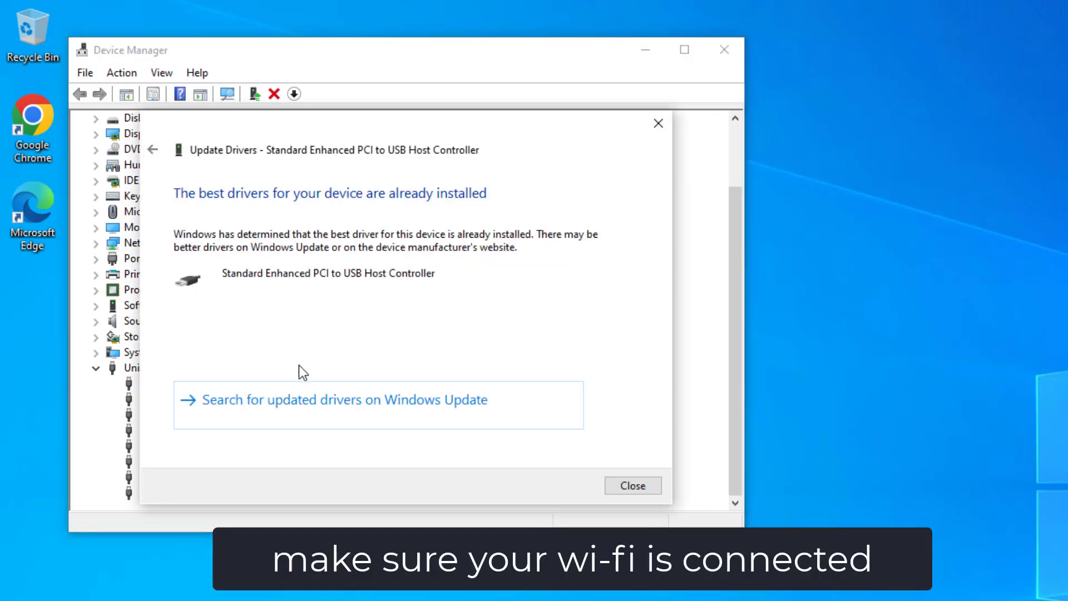
{"action": "left_click", "coordinate": [632, 485]}
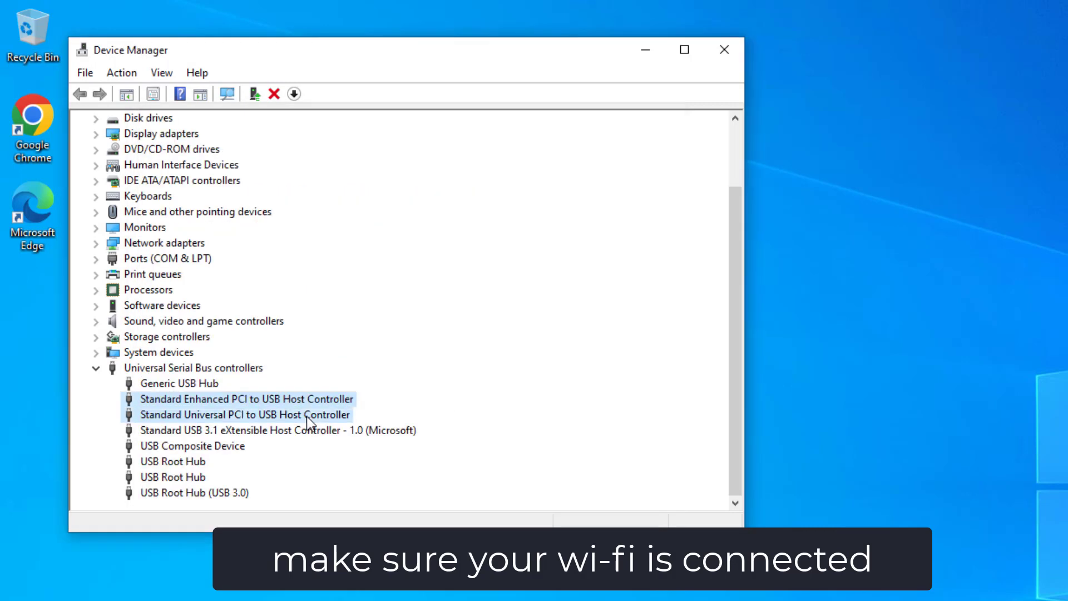
{"action": "right_click", "coordinate": [306, 416]}
{"action": "left_click", "coordinate": [363, 426]}
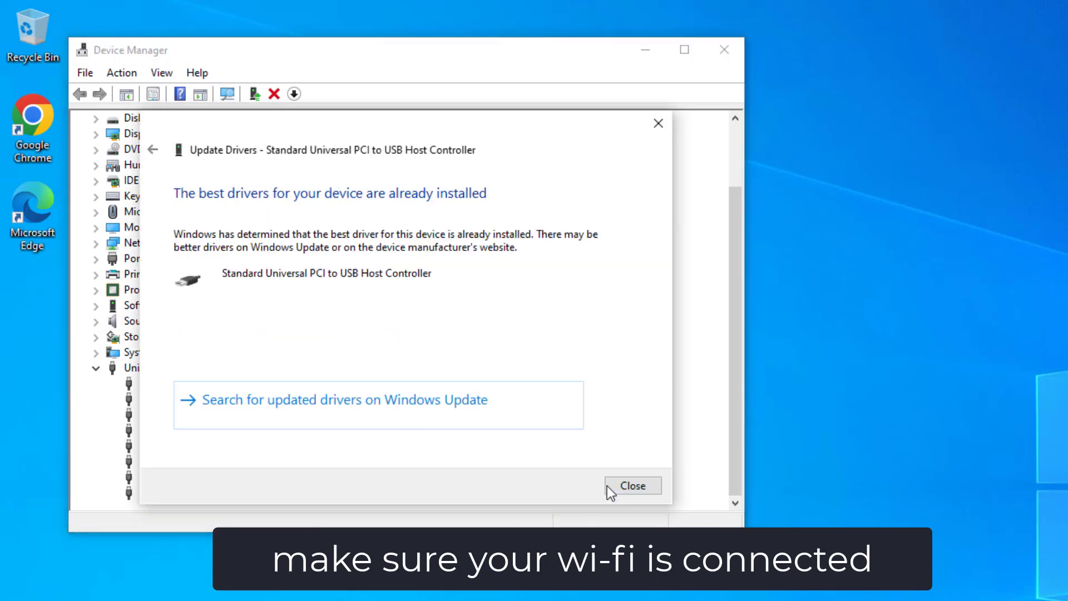
{"action": "left_click", "coordinate": [617, 486]}
- Check the USB 3.1 host controller and USB Composite Device for driver updates
{"action": "right_click", "coordinate": [366, 432]}
{"action": "left_click", "coordinate": [396, 444]}
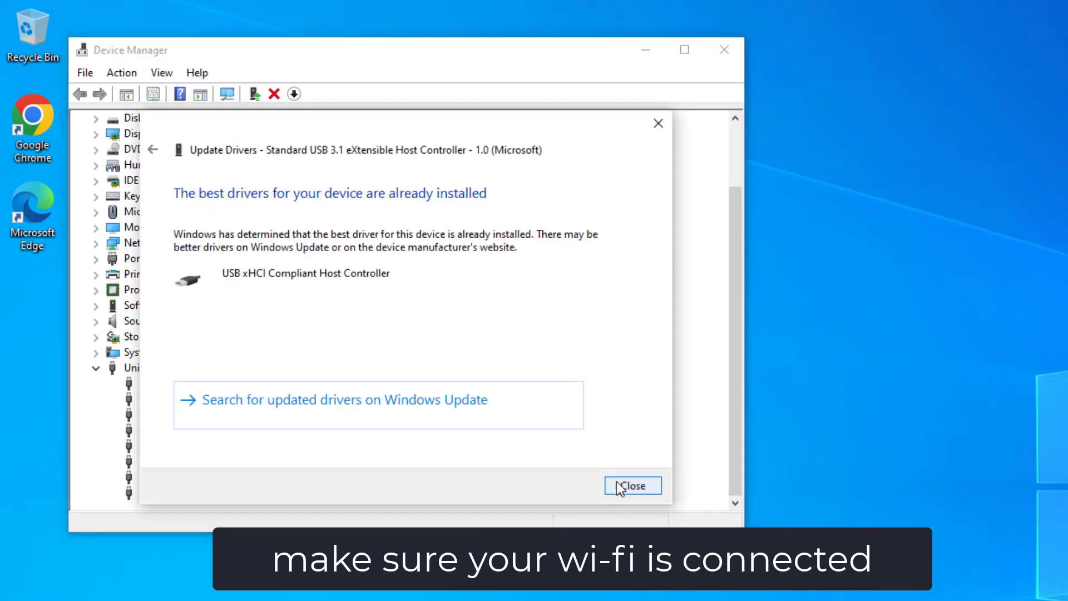
{"action": "left_click", "coordinate": [625, 484]}
{"action": "right_click", "coordinate": [241, 450]}
{"action": "left_click", "coordinate": [300, 457]}
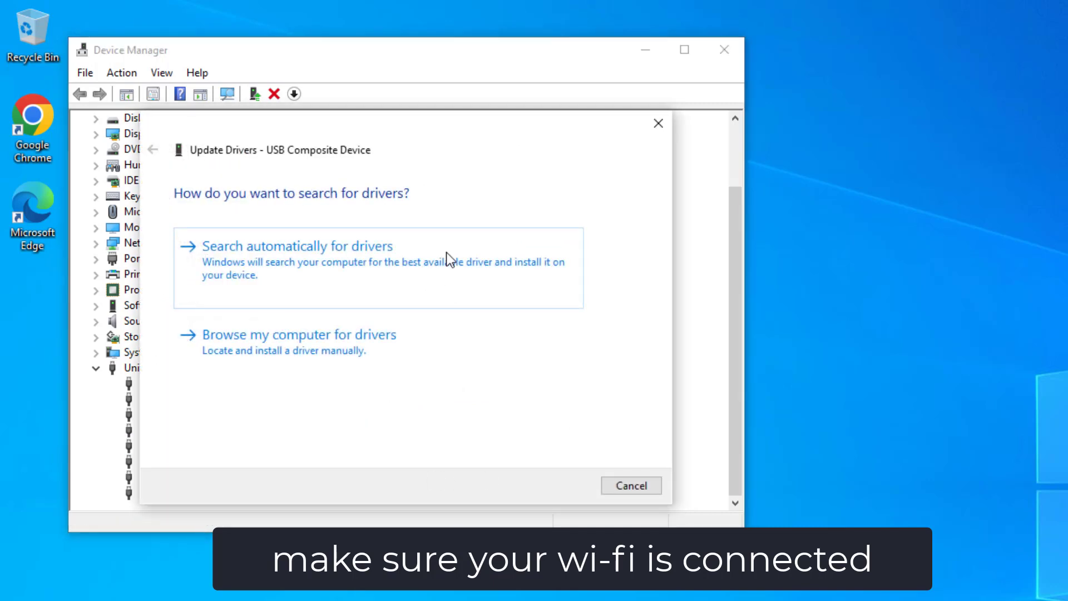
{"action": "left_click", "coordinate": [448, 257]}
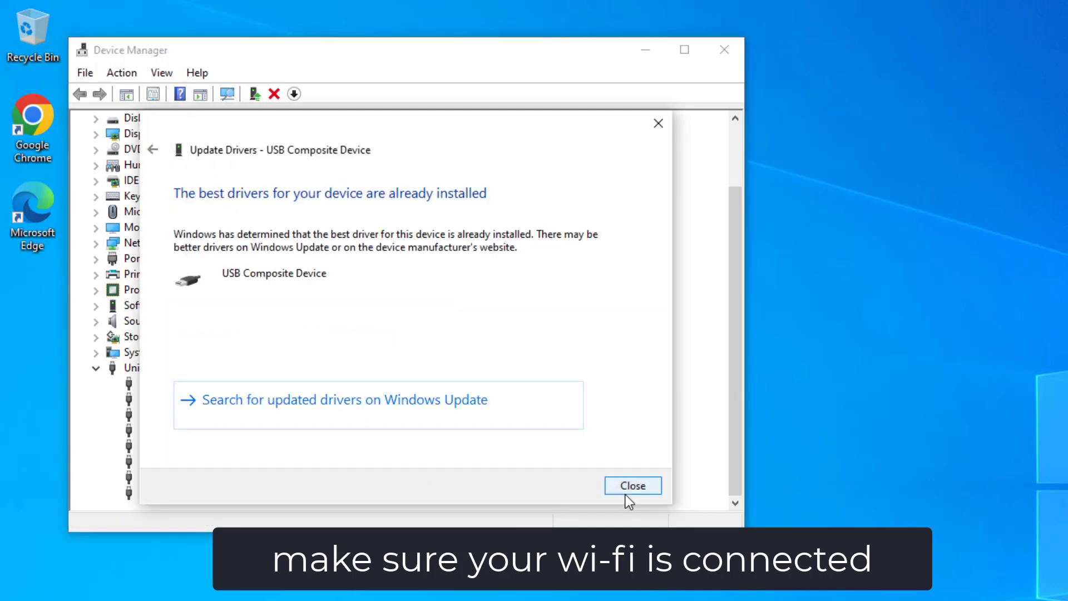
{"action": "left_click", "coordinate": [625, 496]}
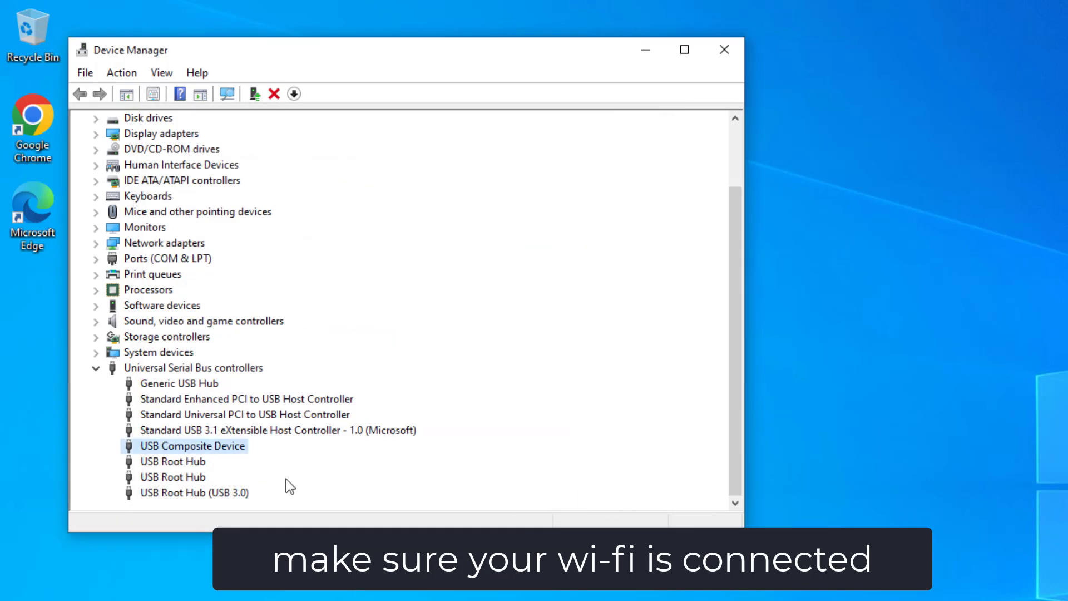
- Check the USB Root Hub and USB Root Hub (USB 3.0) for driver updates
{"action": "right_click", "coordinate": [189, 474]}
{"action": "left_click", "coordinate": [241, 480]}
{"action": "left_click", "coordinate": [401, 246]}
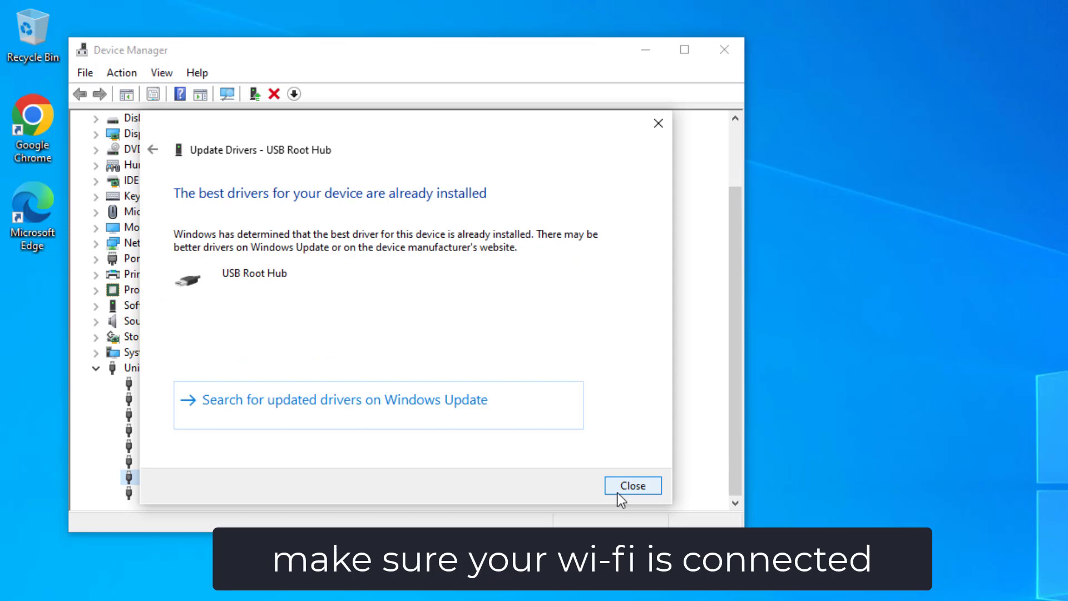
{"action": "left_click", "coordinate": [619, 490]}
{"action": "right_click", "coordinate": [221, 493]}
{"action": "left_click", "coordinate": [300, 498]}
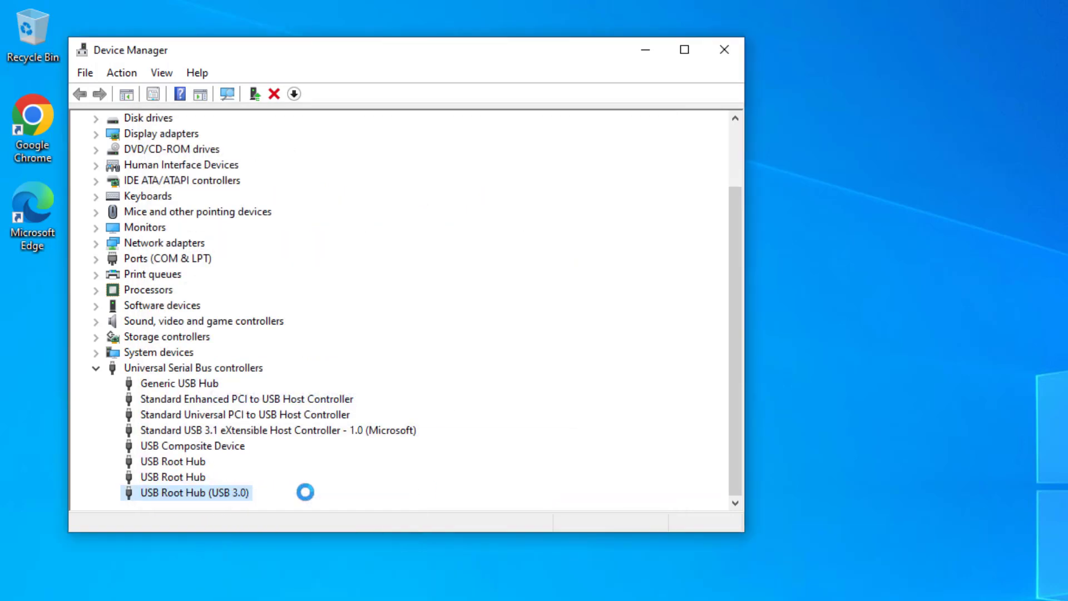
{"action": "left_click", "coordinate": [280, 266]}
{"action": "left_click", "coordinate": [646, 488]}
- Close Device Manager and restart the PC from the Start menu power options
{"action": "left_click", "coordinate": [725, 49]}
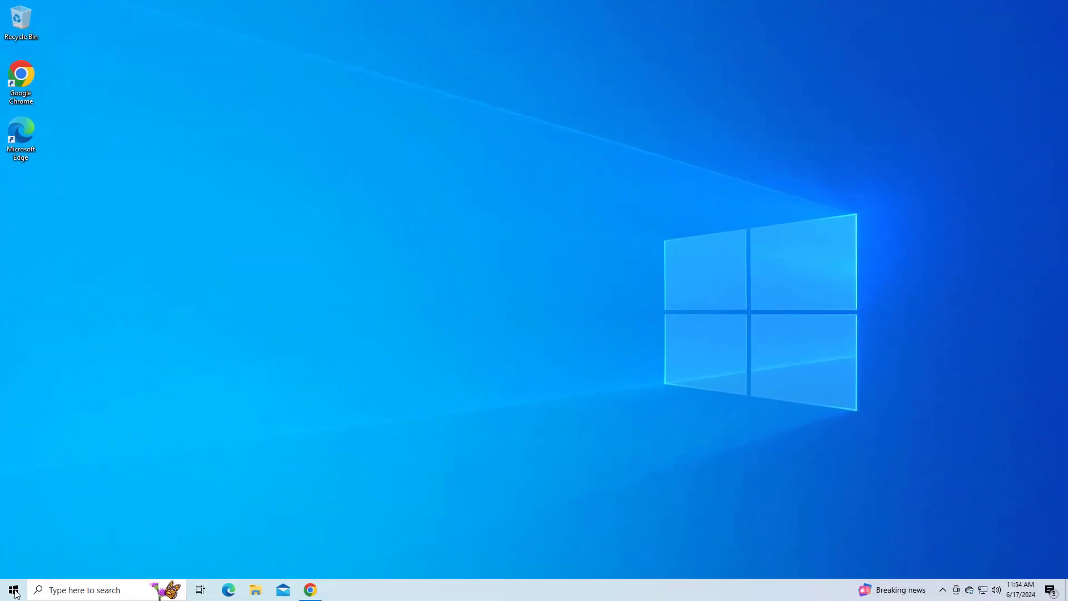
{"action": "left_click", "coordinate": [16, 595]}
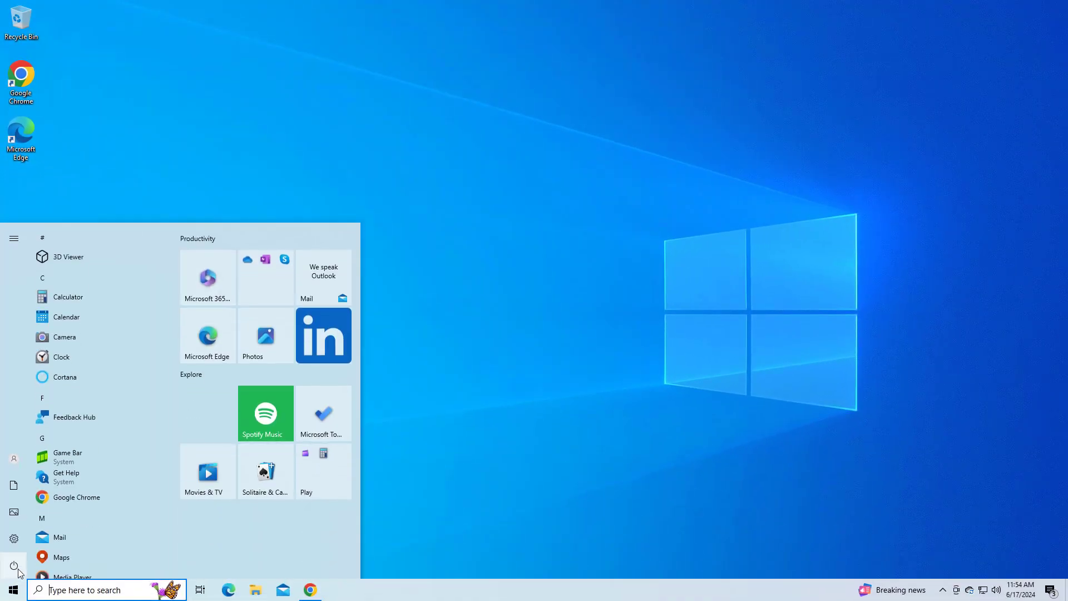
{"action": "left_click", "coordinate": [17, 568]}
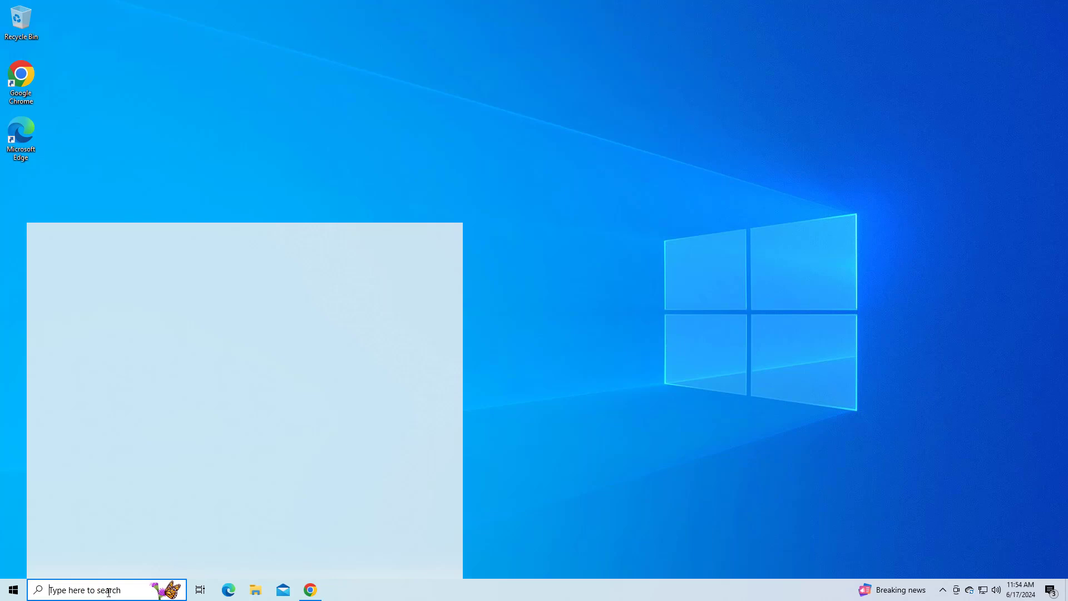
- Reopen Device Manager via a 'device' search and expand the USB controllers to Generic USB Hub
{"action": "type", "text": "device"}
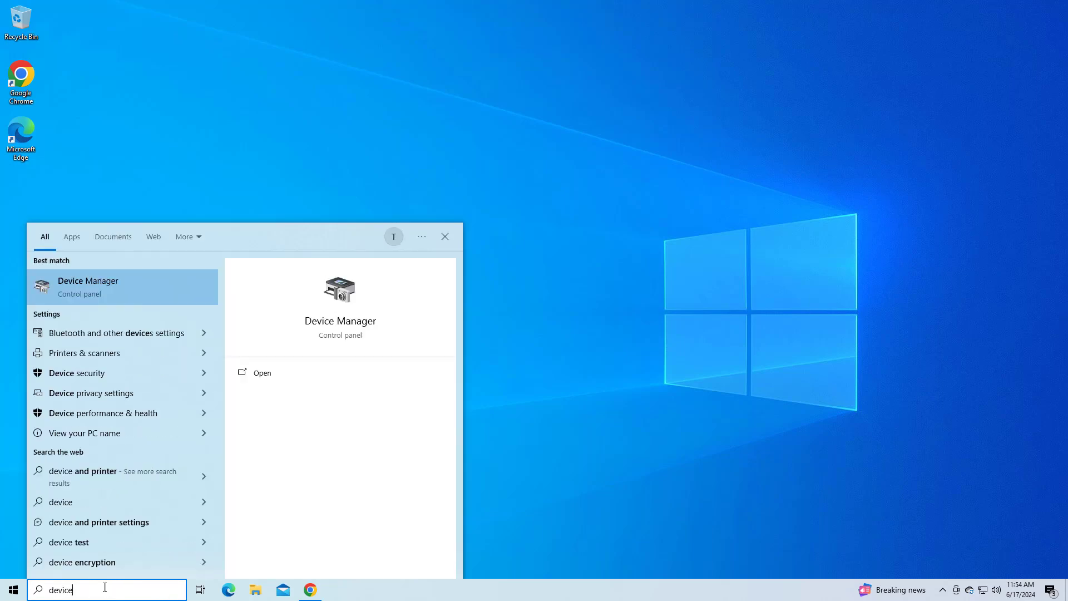
{"action": "left_click", "coordinate": [91, 277]}
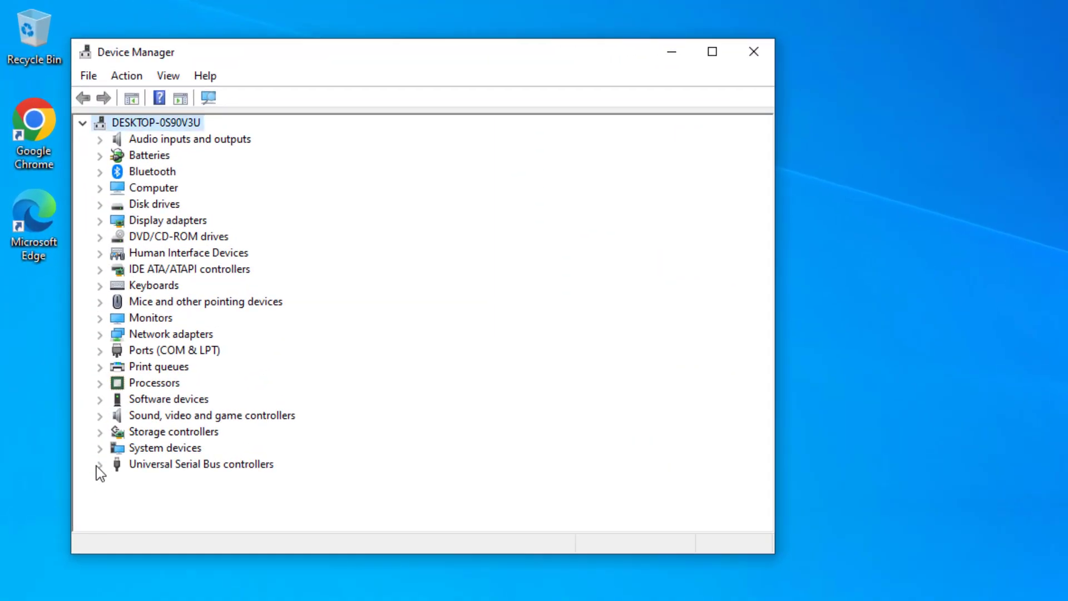
{"action": "left_click", "coordinate": [60, 286]}
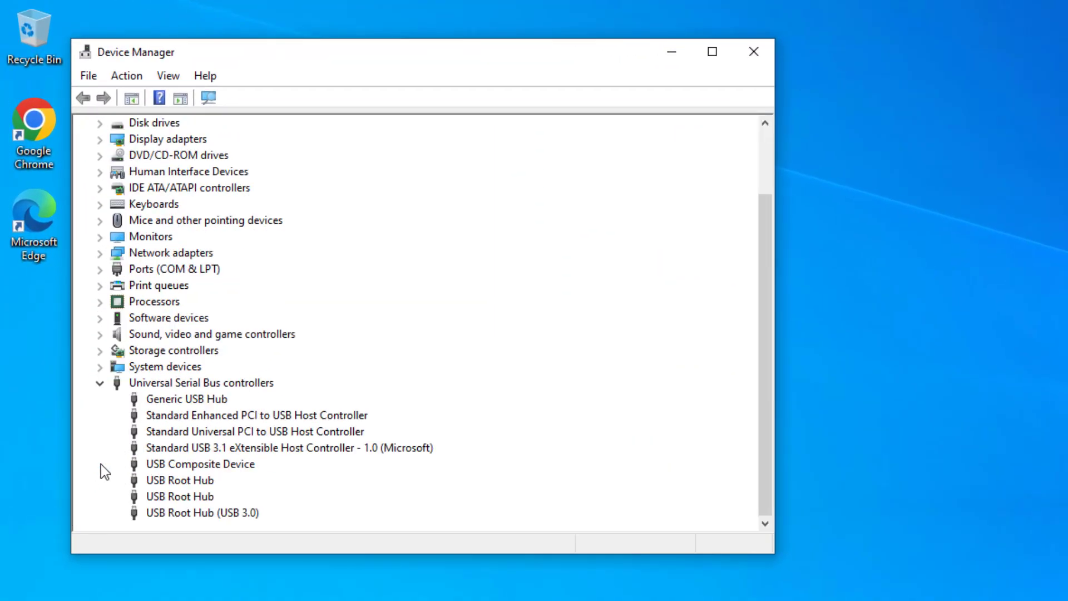
{"action": "left_click", "coordinate": [202, 399]}
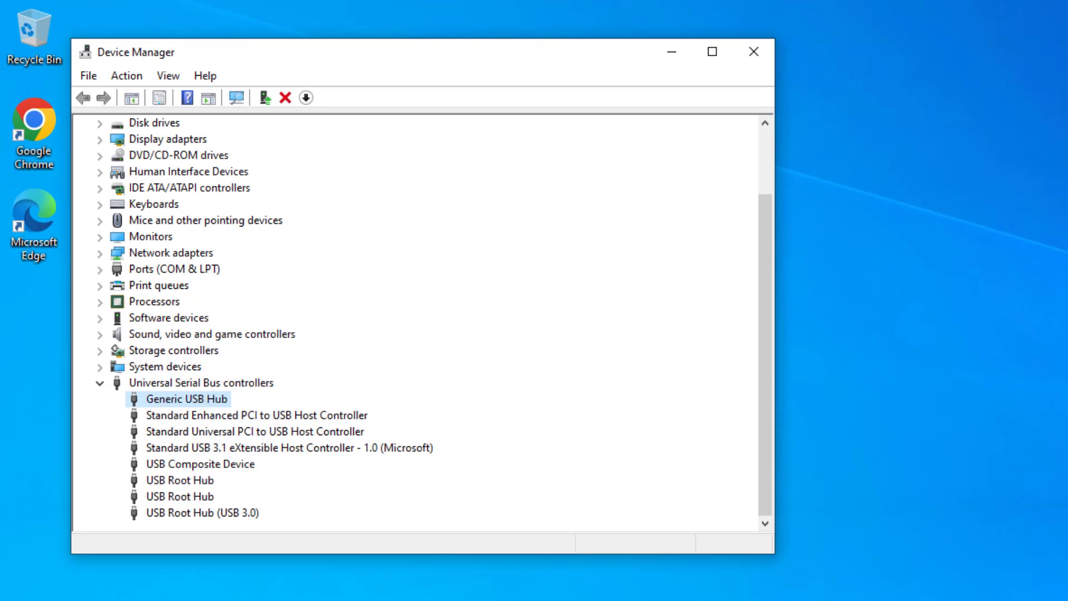
- Uninstall the Generic USB Hub and the Standard Enhanced PCI to USB Host Controller
{"action": "right_click", "coordinate": [196, 397]}
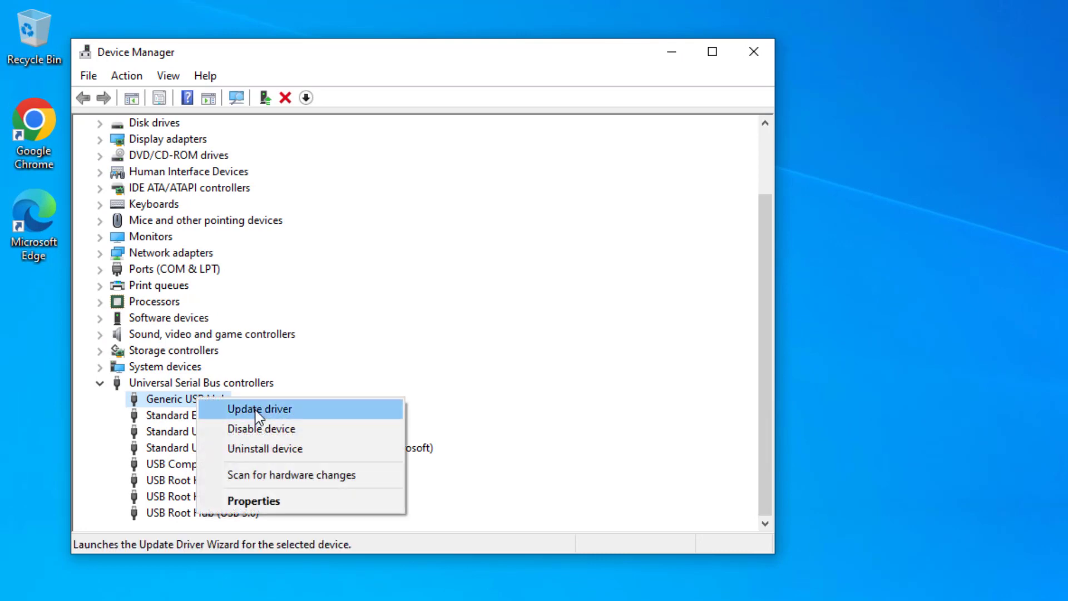
{"action": "left_click", "coordinate": [262, 447]}
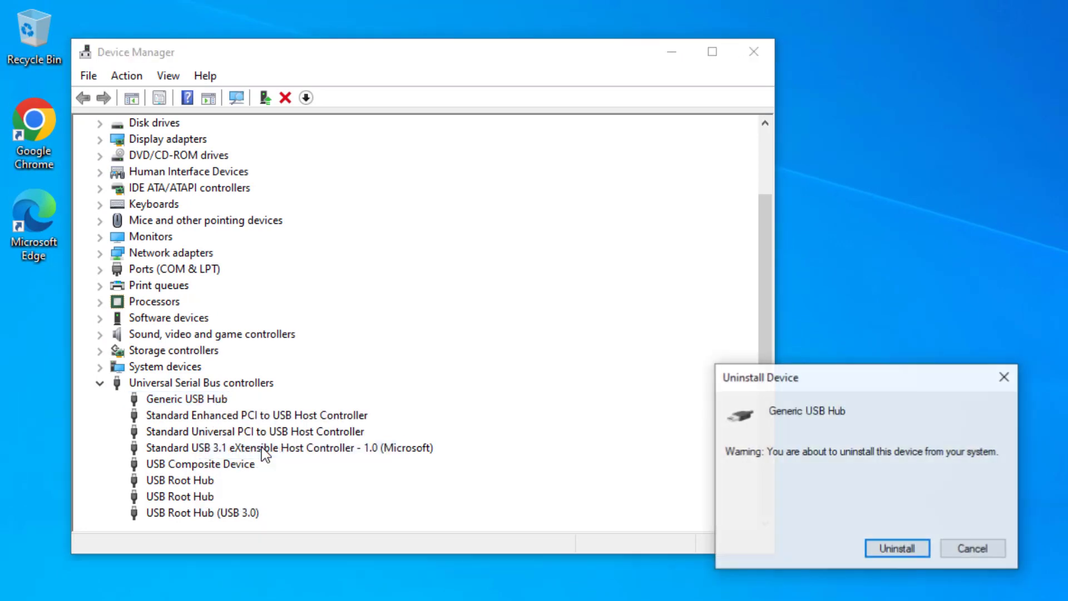
{"action": "left_click", "coordinate": [900, 549]}
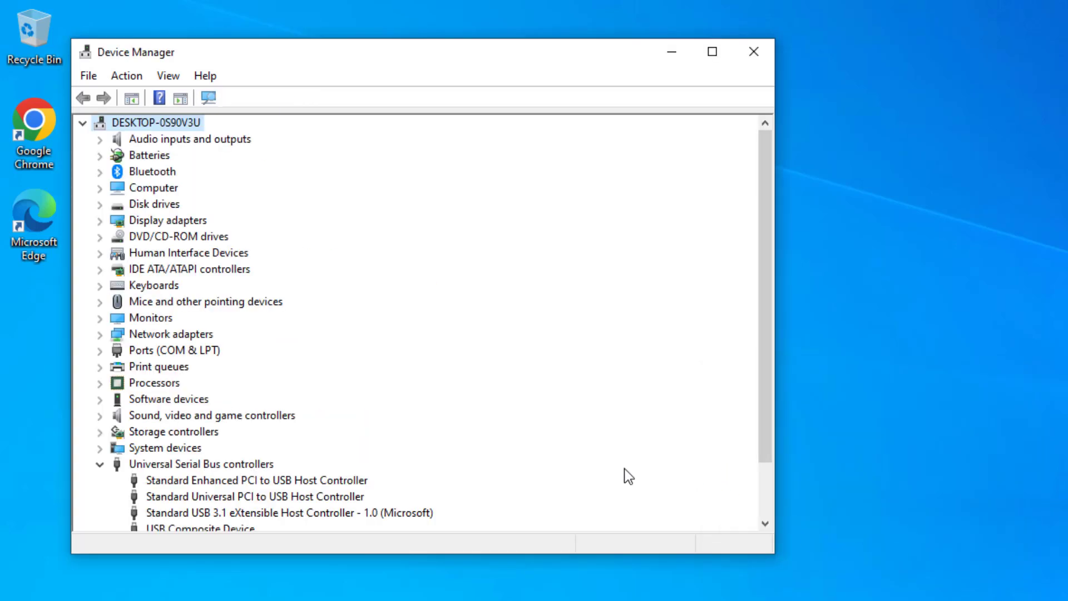
{"action": "right_click", "coordinate": [300, 478]}
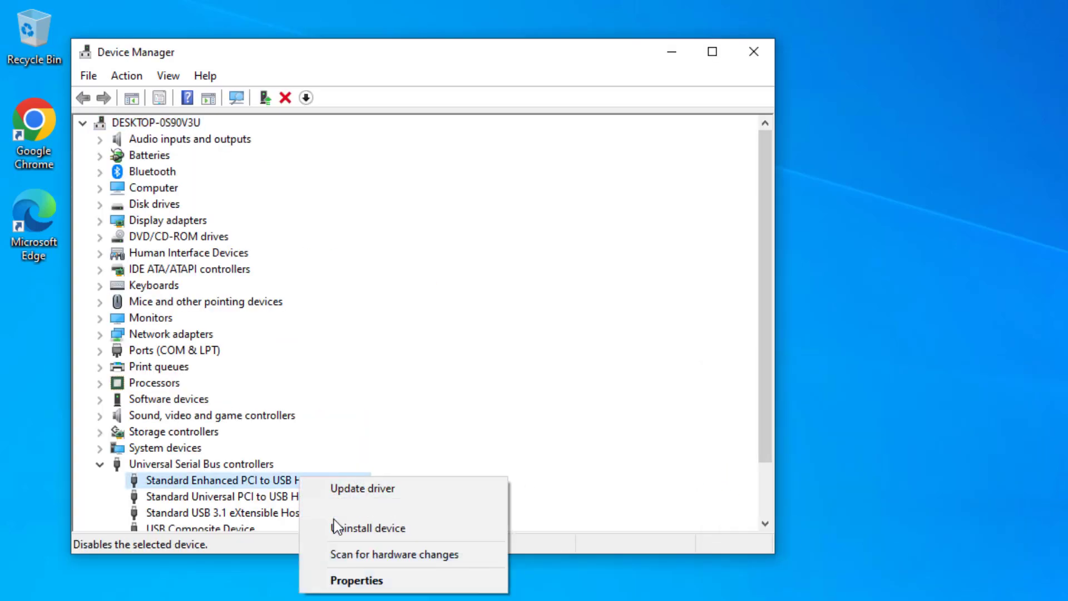
{"action": "left_click", "coordinate": [337, 528]}
{"action": "left_click", "coordinate": [902, 549]}
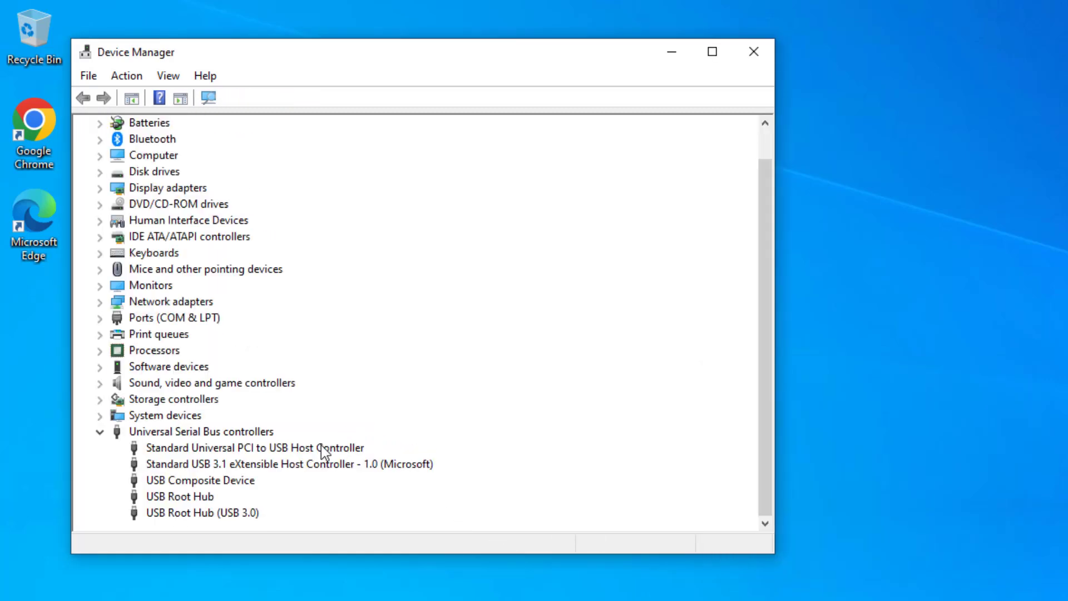
- Uninstall the Standard Universal host controller and the USB 3.1 eXtensible host controller
{"action": "right_click", "coordinate": [322, 448]}
{"action": "left_click", "coordinate": [378, 501]}
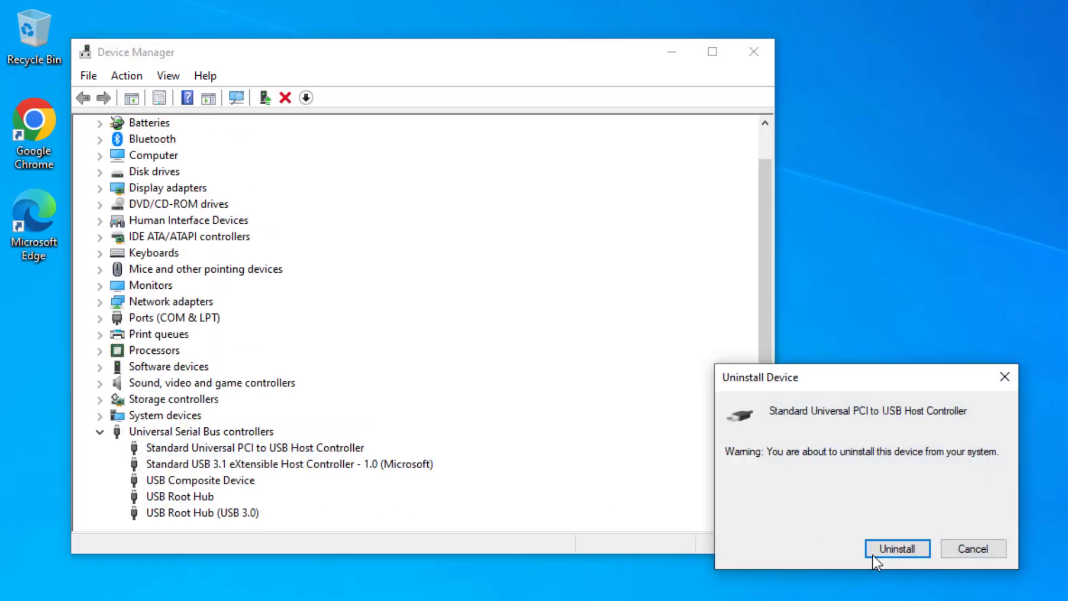
{"action": "left_click", "coordinate": [885, 550]}
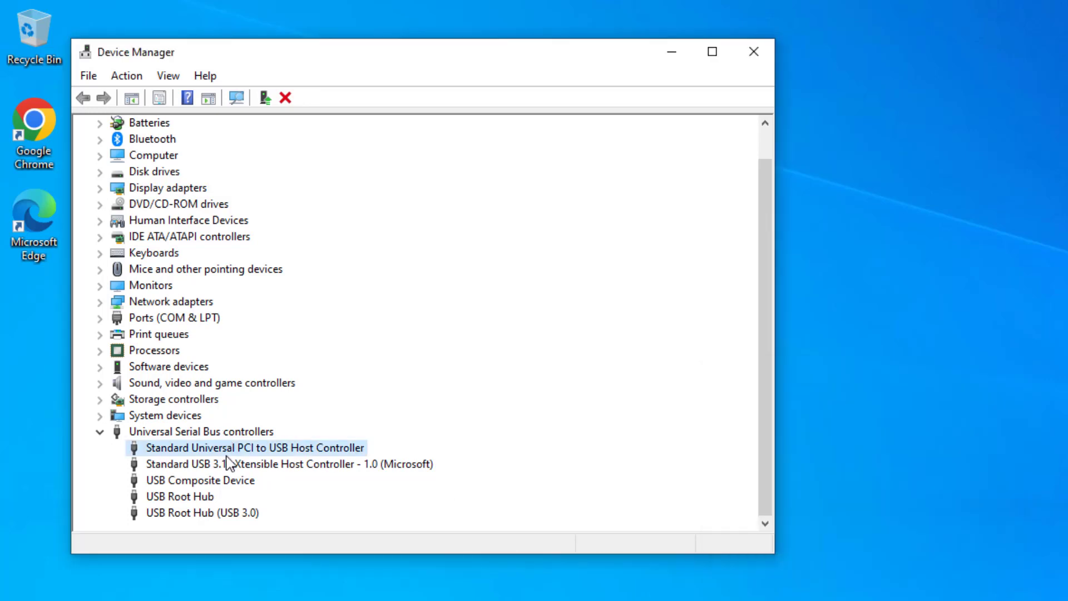
{"action": "left_click", "coordinate": [227, 466]}
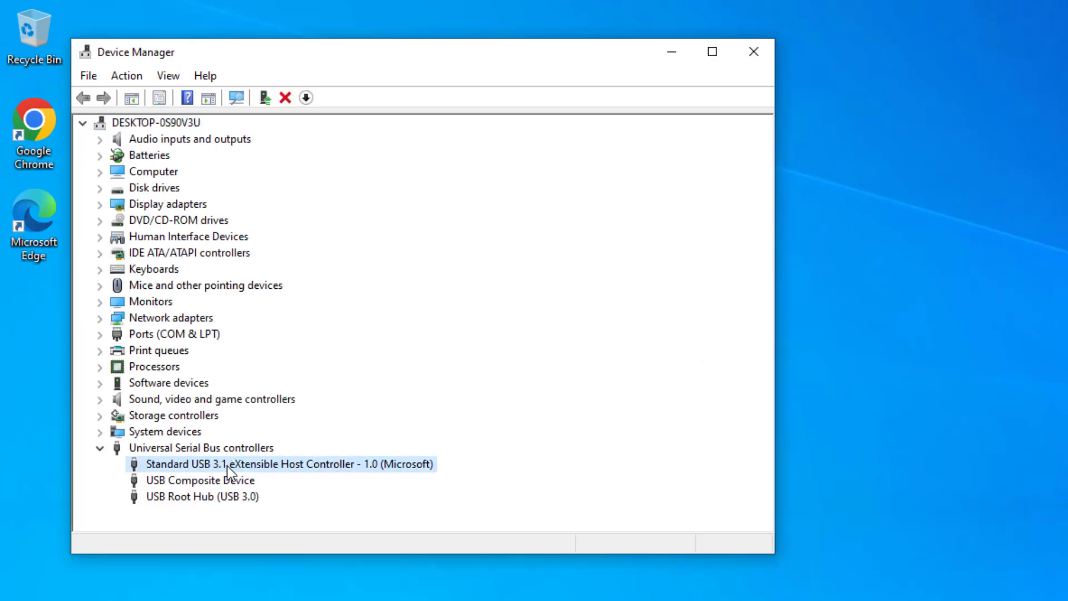
{"action": "right_click", "coordinate": [227, 465]}
{"action": "left_click", "coordinate": [298, 514]}
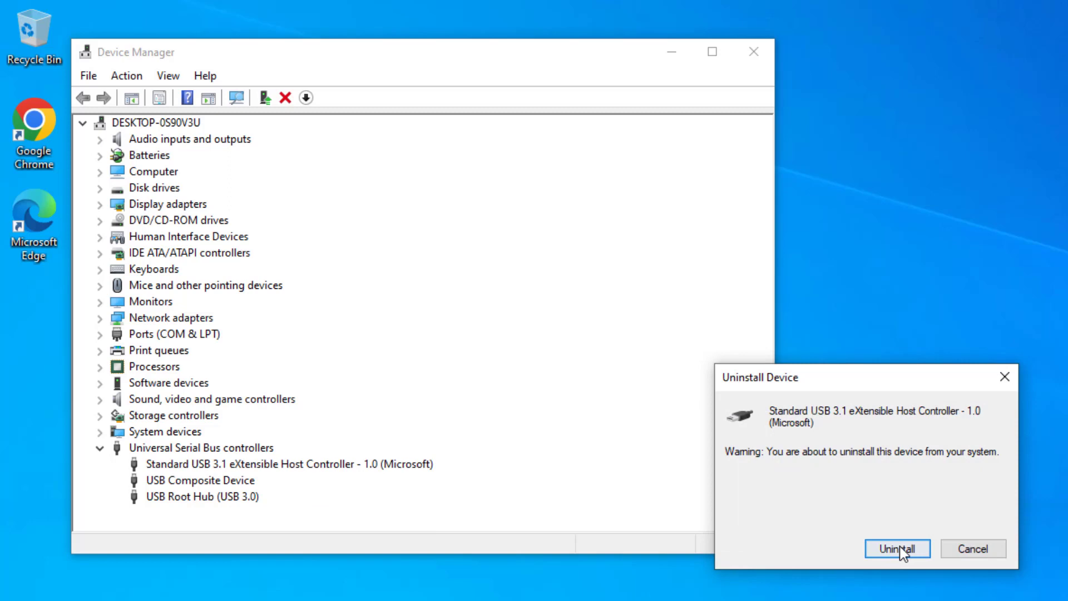
{"action": "left_click", "coordinate": [897, 549]}
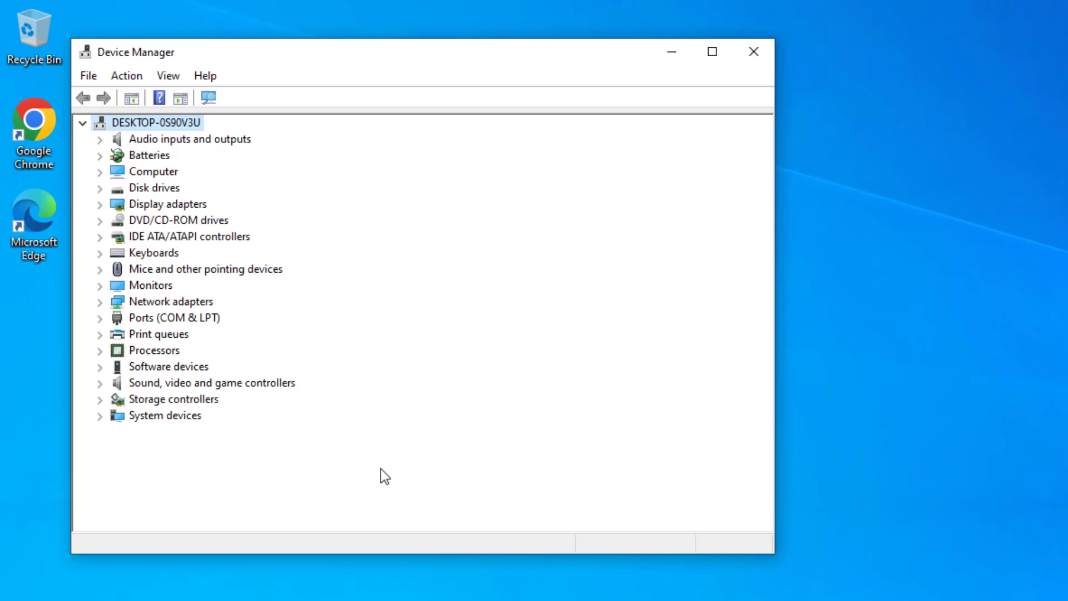
- Scan for hardware changes from the Action menu and expand the reinstalled USB controllers
{"action": "left_click", "coordinate": [168, 79]}
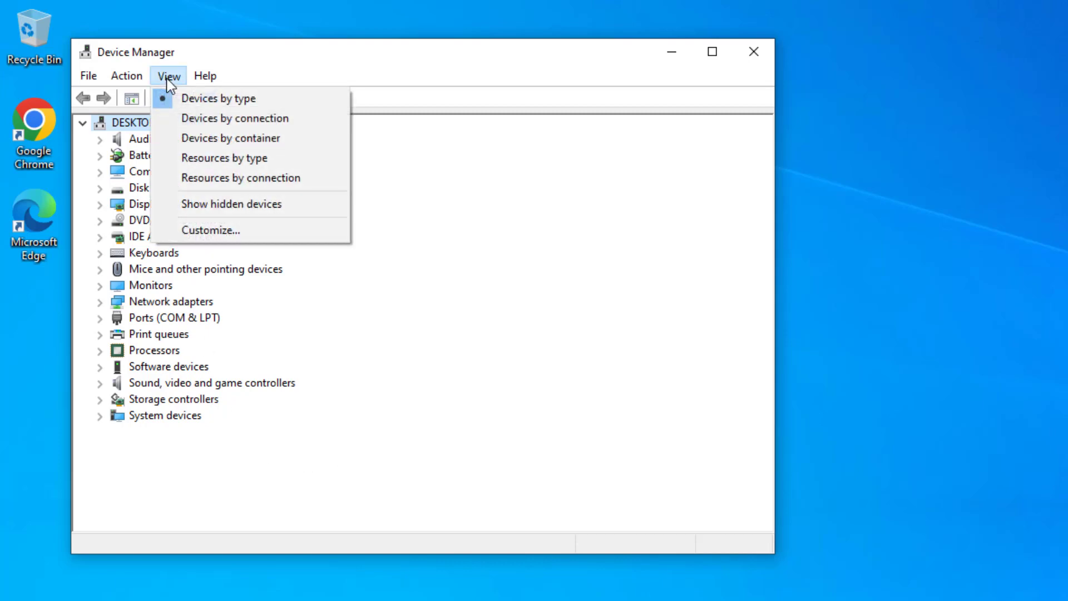
{"action": "left_click", "coordinate": [124, 76]}
{"action": "left_click", "coordinate": [123, 76]}
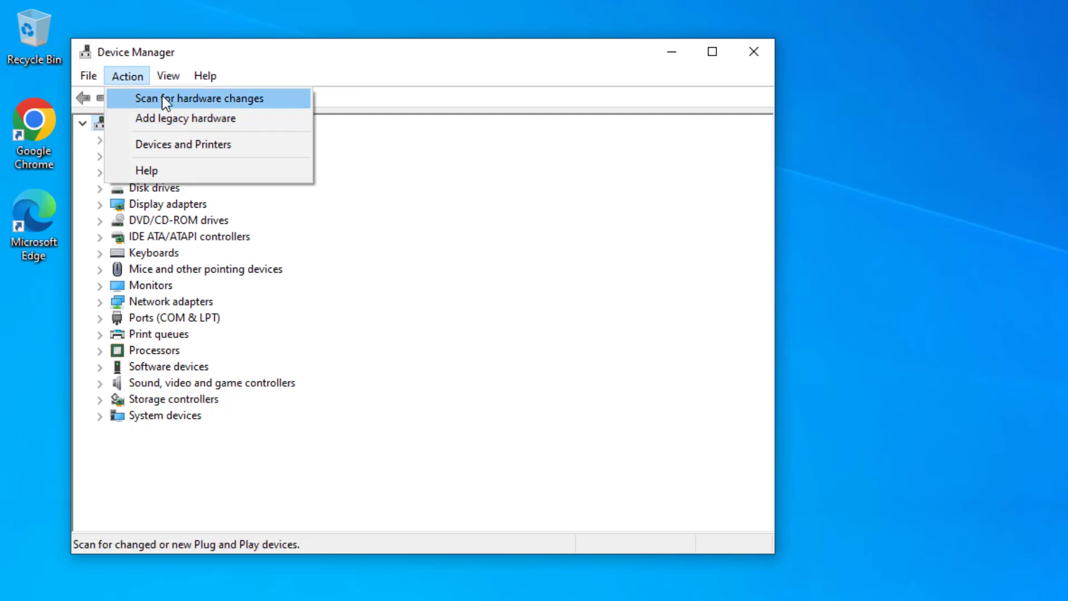
{"action": "left_click", "coordinate": [178, 99]}
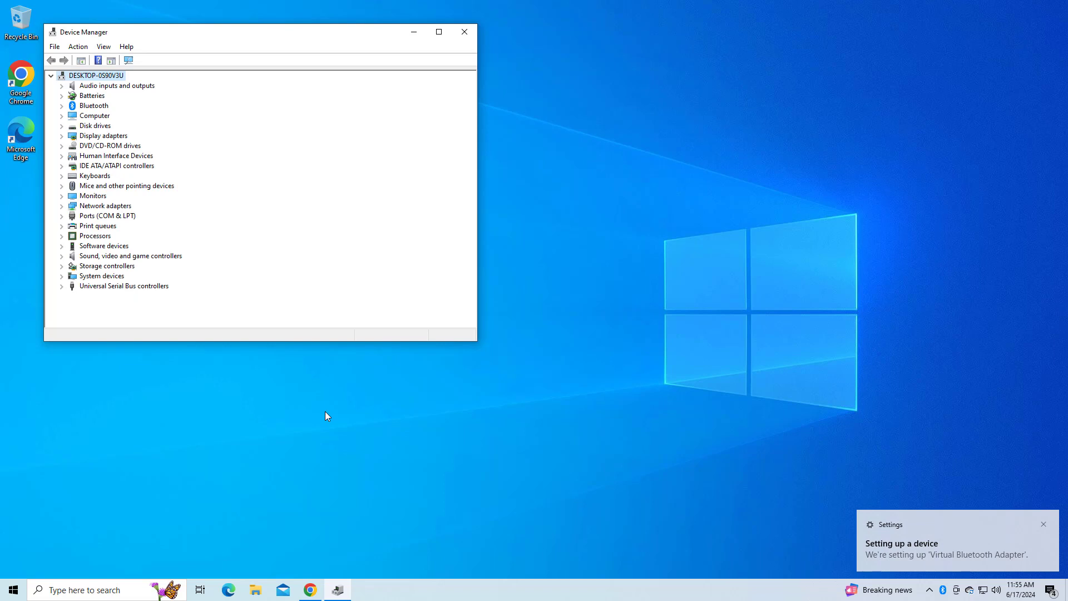
{"action": "left_click", "coordinate": [62, 286]}
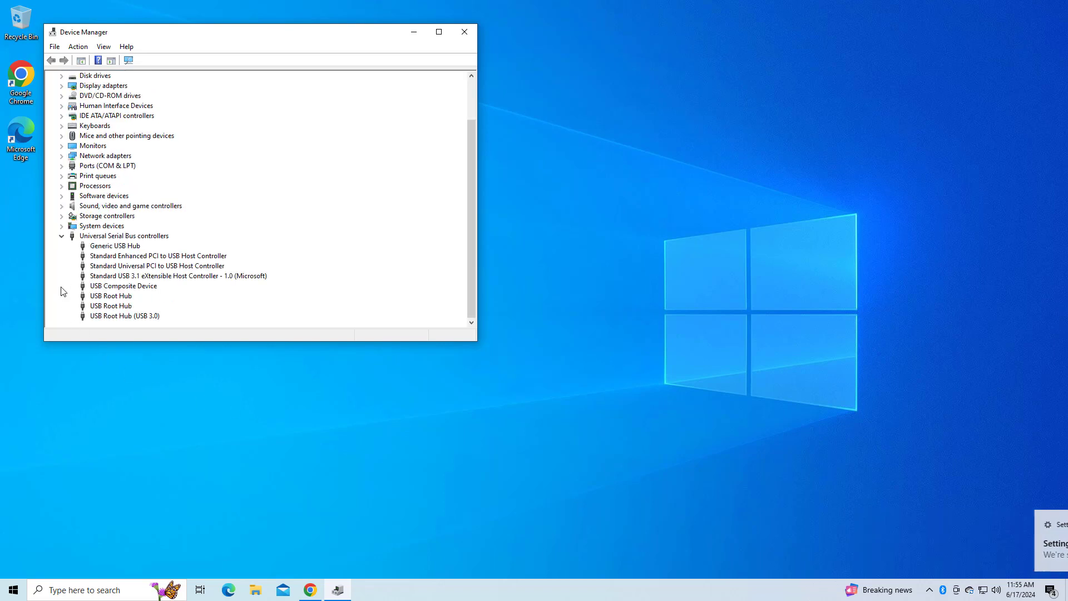
- Close Device Manager and choose Restart from the Start menu power options
{"action": "left_click", "coordinate": [466, 29]}
{"action": "left_click", "coordinate": [13, 589]}
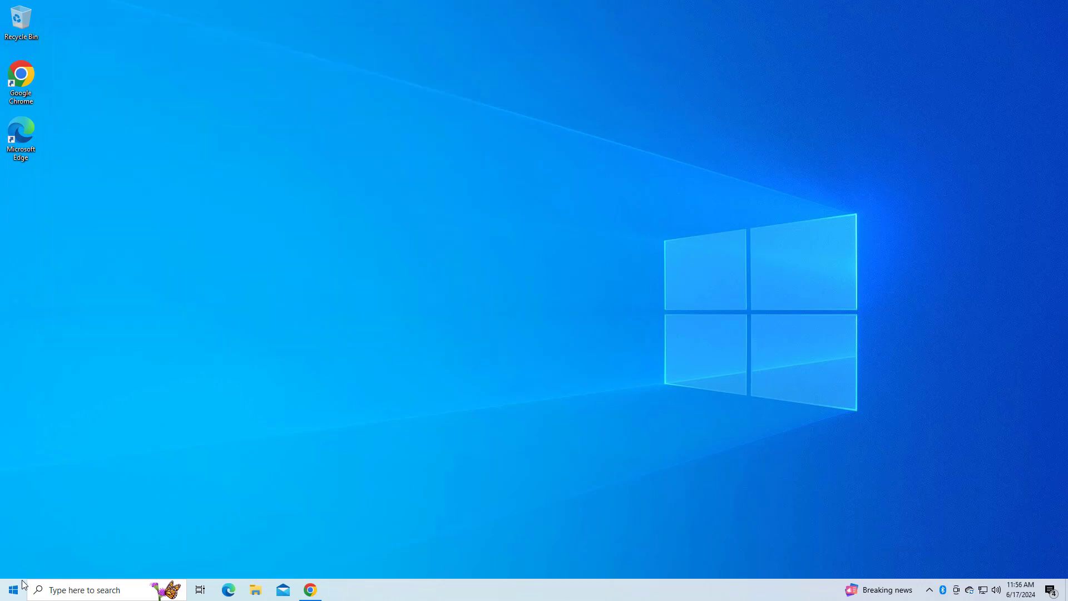
{"action": "left_click", "coordinate": [20, 570]}
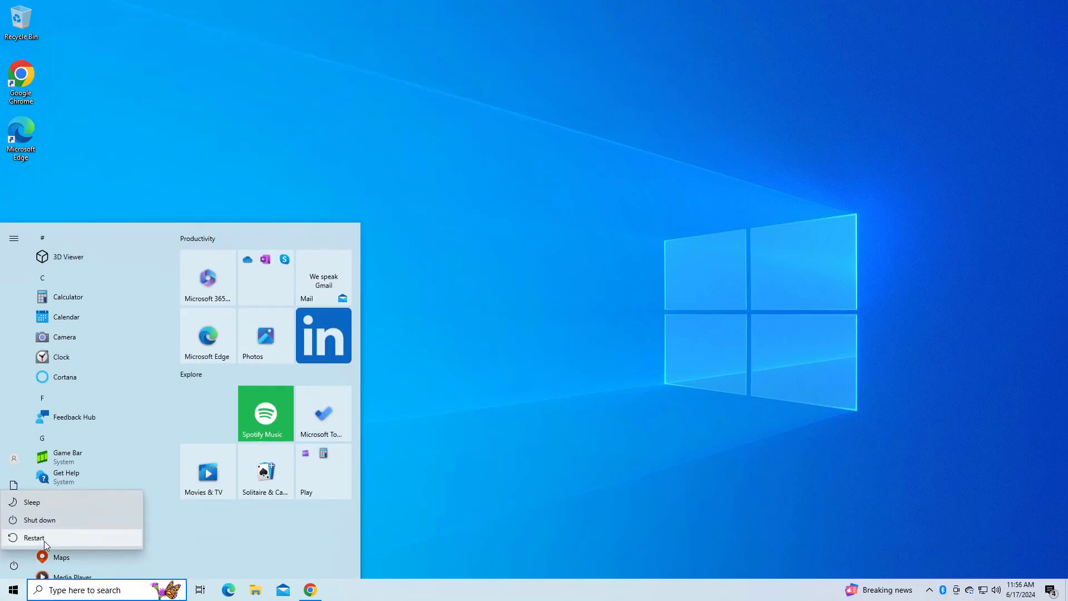
{"action": "left_click", "coordinate": [42, 537]}
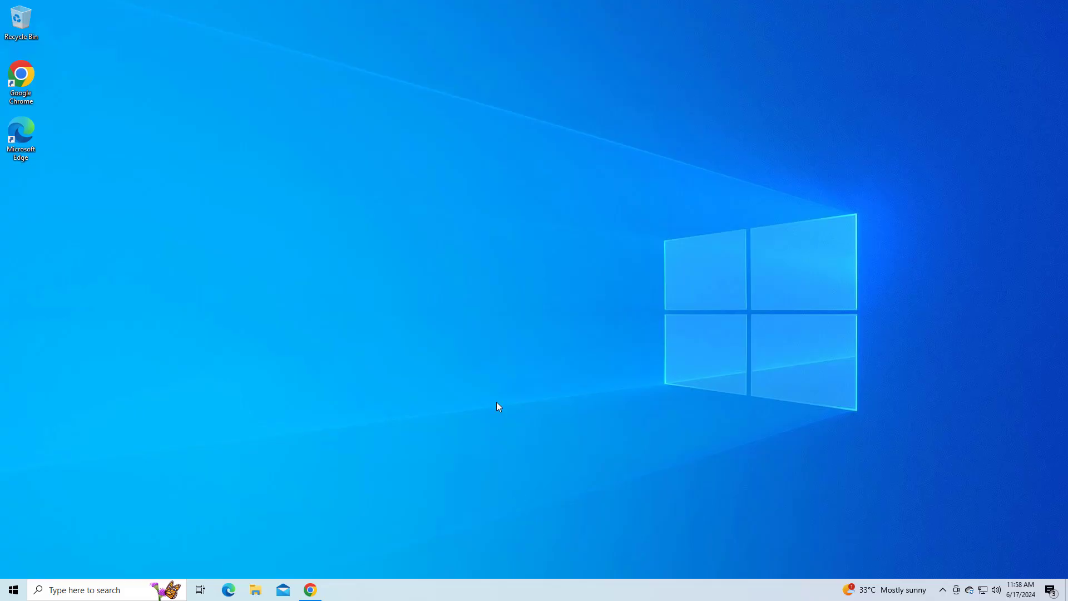
- Search 'vir', open Virus & threat protection and run a quick scan (0 threats)
{"action": "left_click", "coordinate": [116, 590]}
{"action": "type", "text": "virus"}
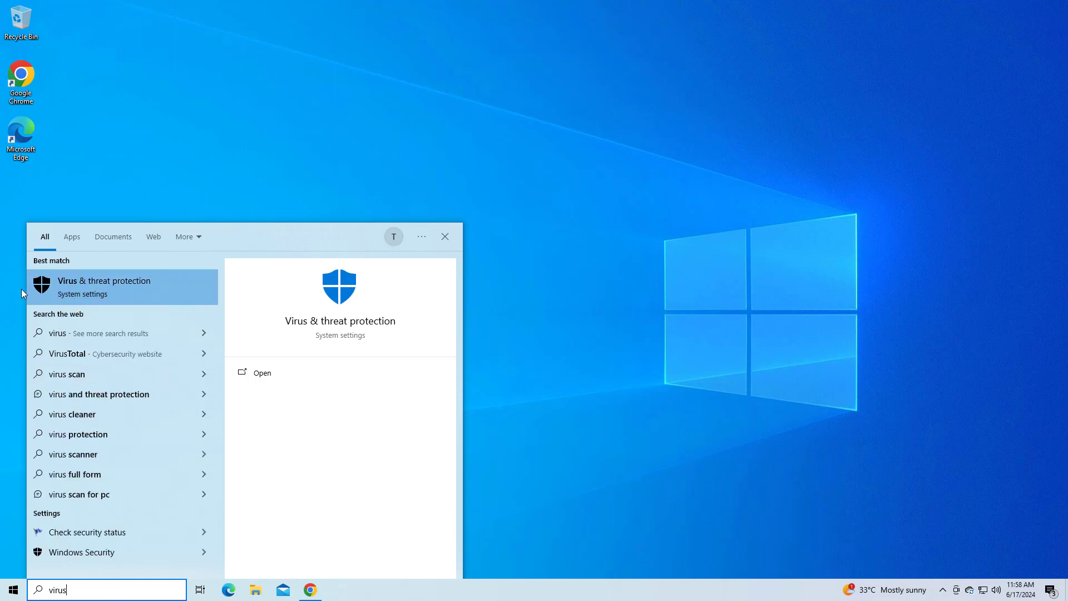
{"action": "left_click", "coordinate": [111, 285]}
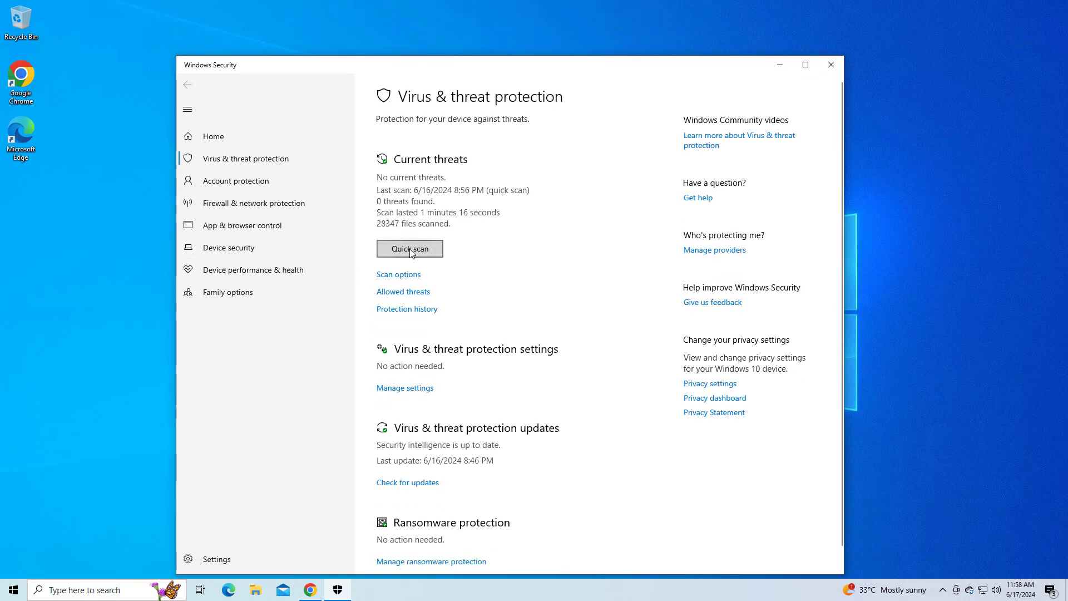
{"action": "left_click", "coordinate": [412, 250]}
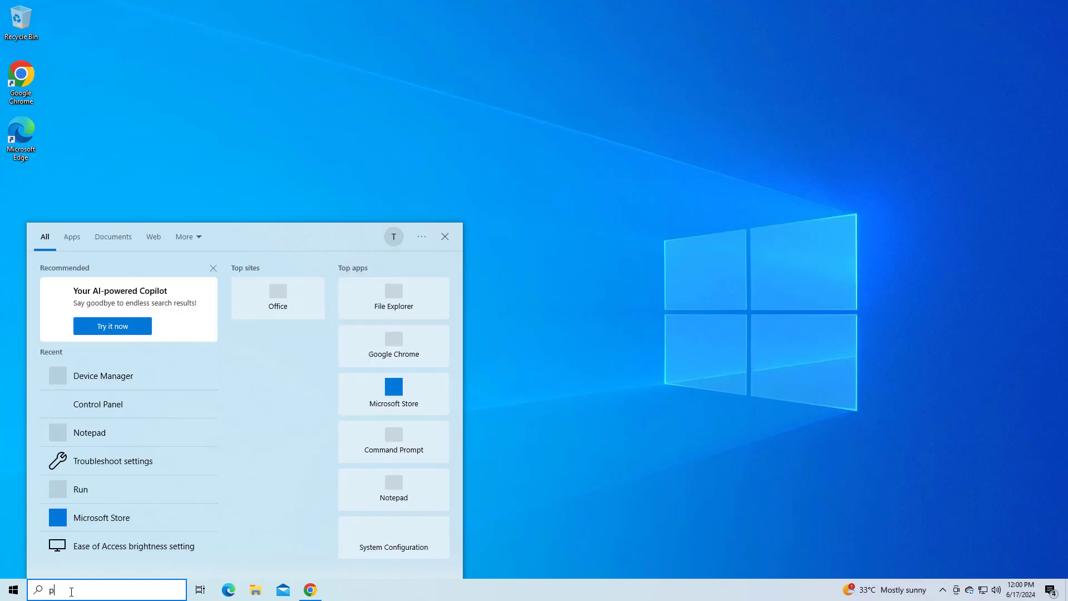
- Set USB settings > USB selective suspend to Disabled in the Balanced plan's advanced settings and save
{"action": "type", "text": "ower plan"}
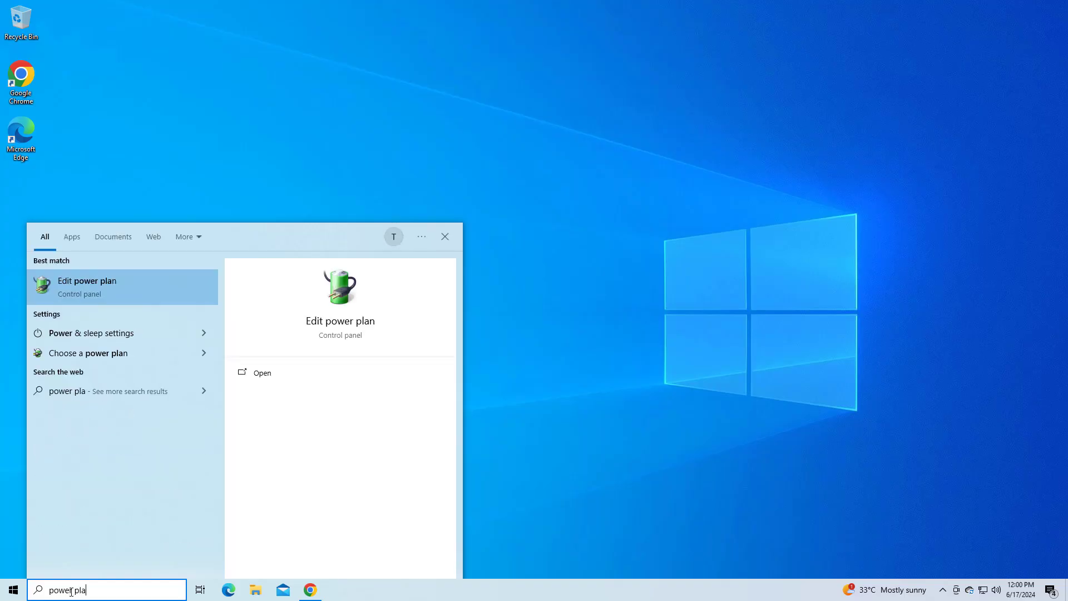
{"action": "left_click", "coordinate": [129, 280]}
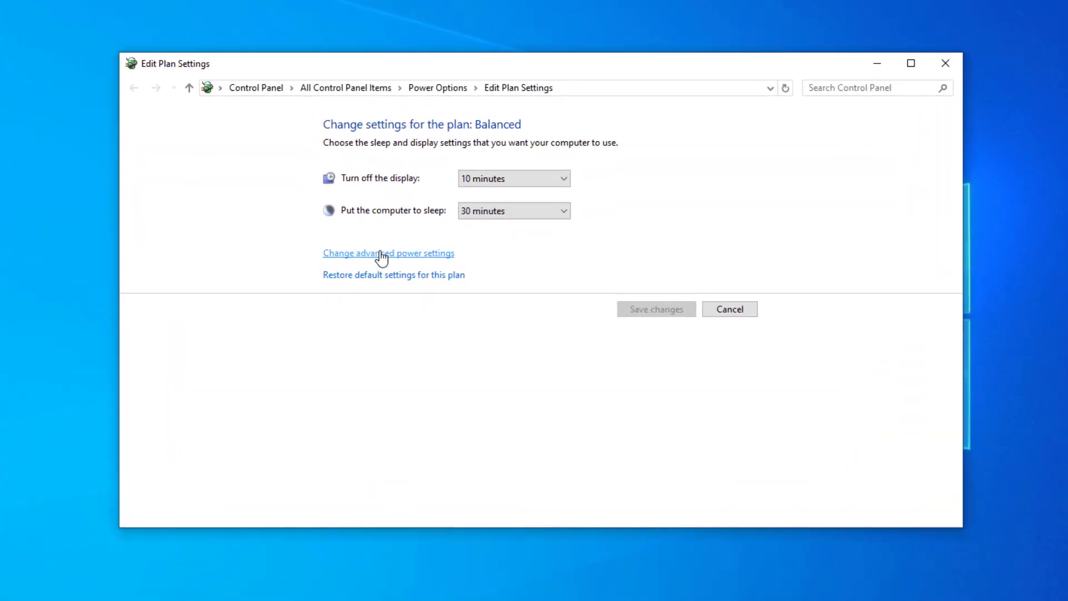
{"action": "left_click", "coordinate": [382, 257]}
{"action": "left_click_drag", "start_coordinate": [41, 2], "coordinate": [792, 178]}
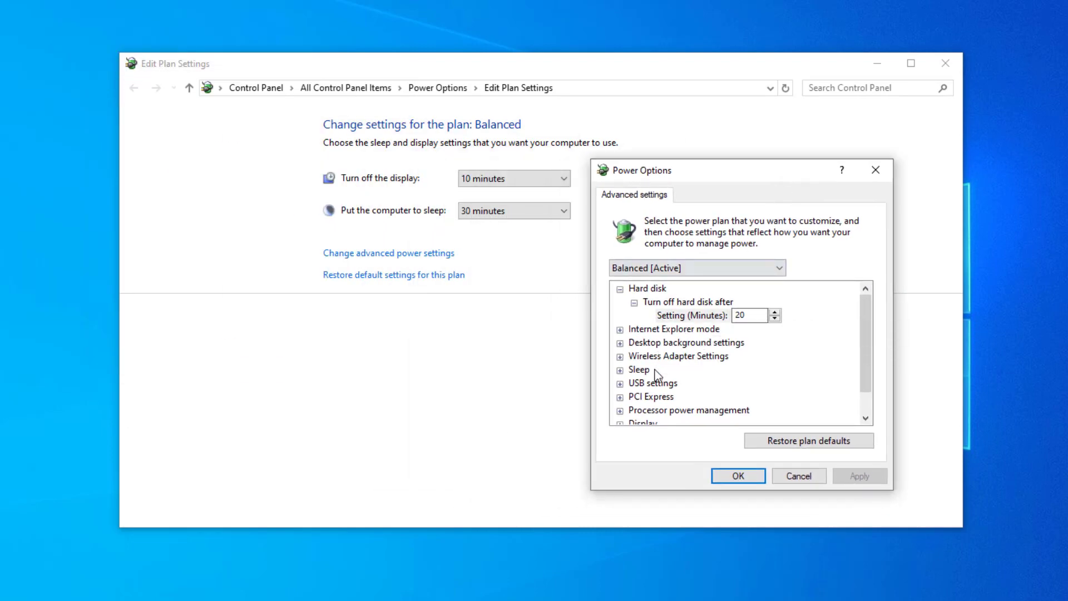
{"action": "left_click", "coordinate": [620, 383]}
{"action": "left_click", "coordinate": [635, 397]}
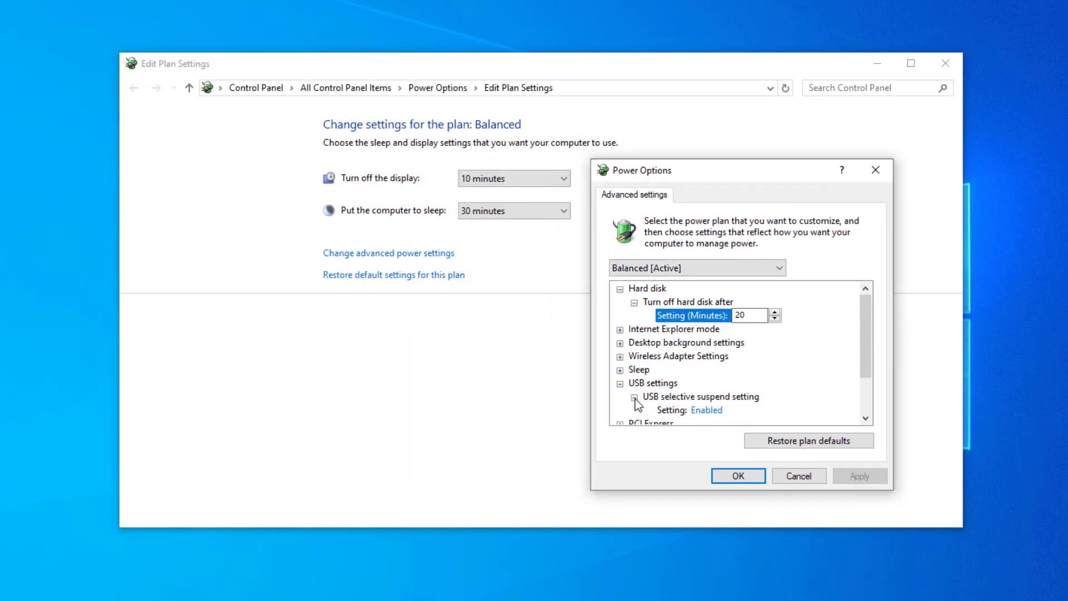
{"action": "scroll", "coordinate": [729, 373], "scroll_direction": "down", "scroll_amount": 1}
{"action": "left_click", "coordinate": [711, 370]}
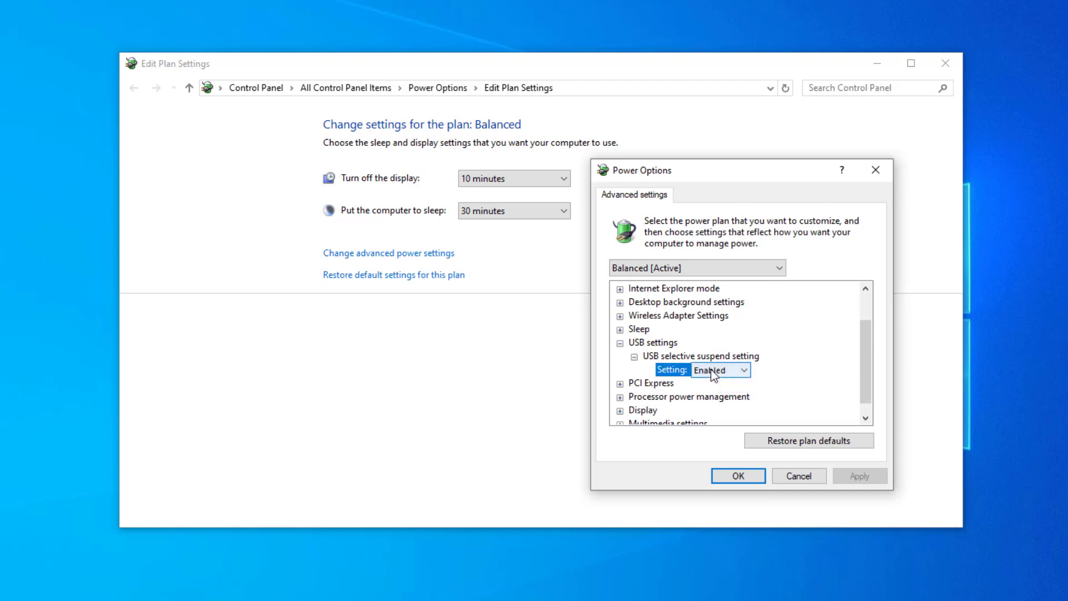
{"action": "left_click", "coordinate": [711, 370]}
{"action": "left_click", "coordinate": [714, 392]}
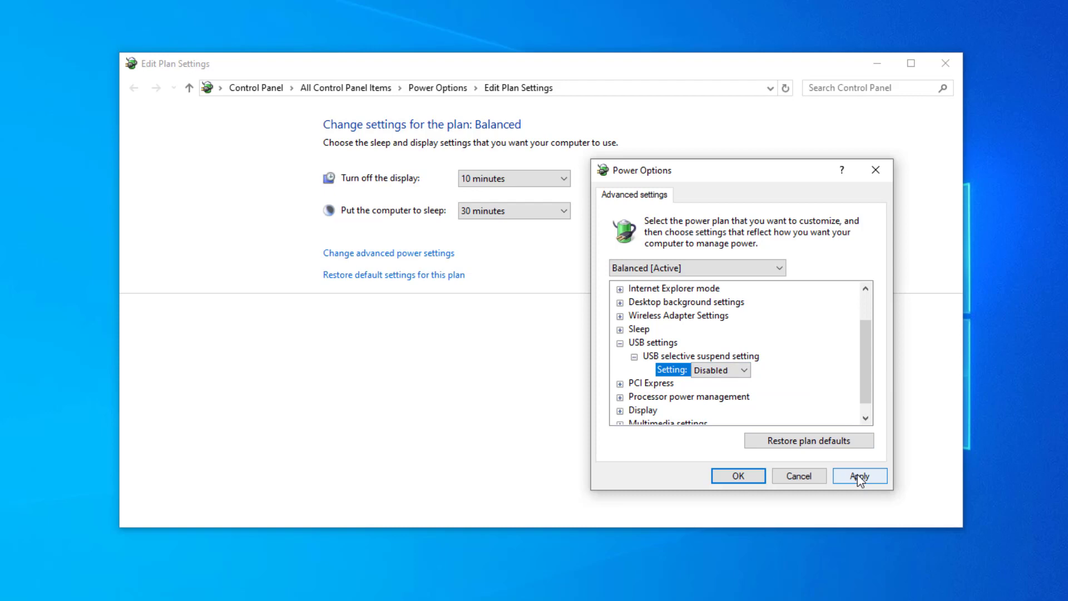
{"action": "left_click", "coordinate": [739, 476]}
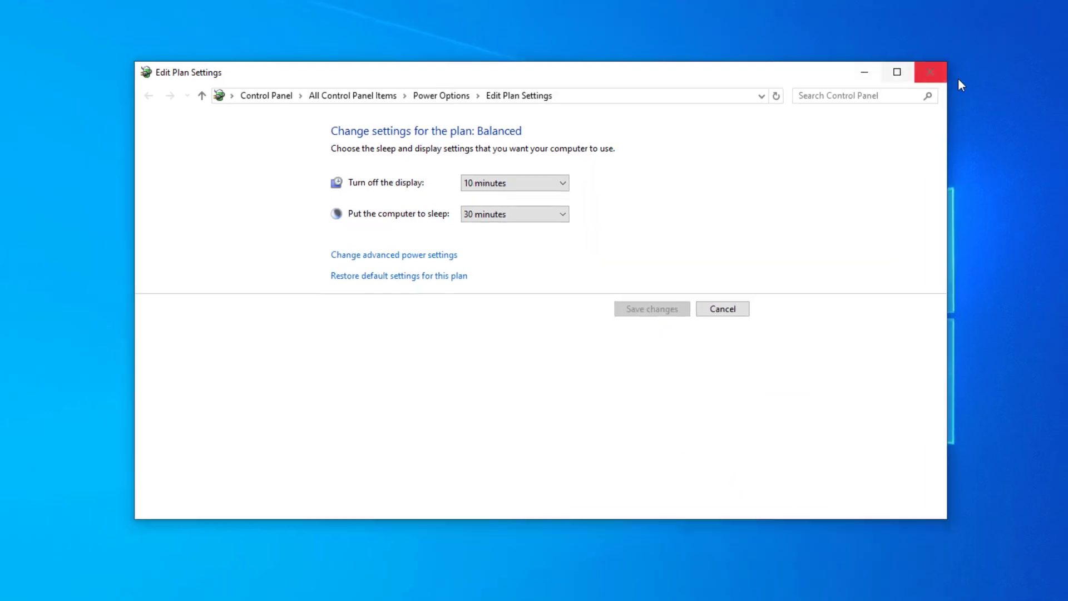
- Close the power plan settings and highlight the heading 'Check for system and hardware conflicts'
{"action": "left_click", "coordinate": [848, 130]}
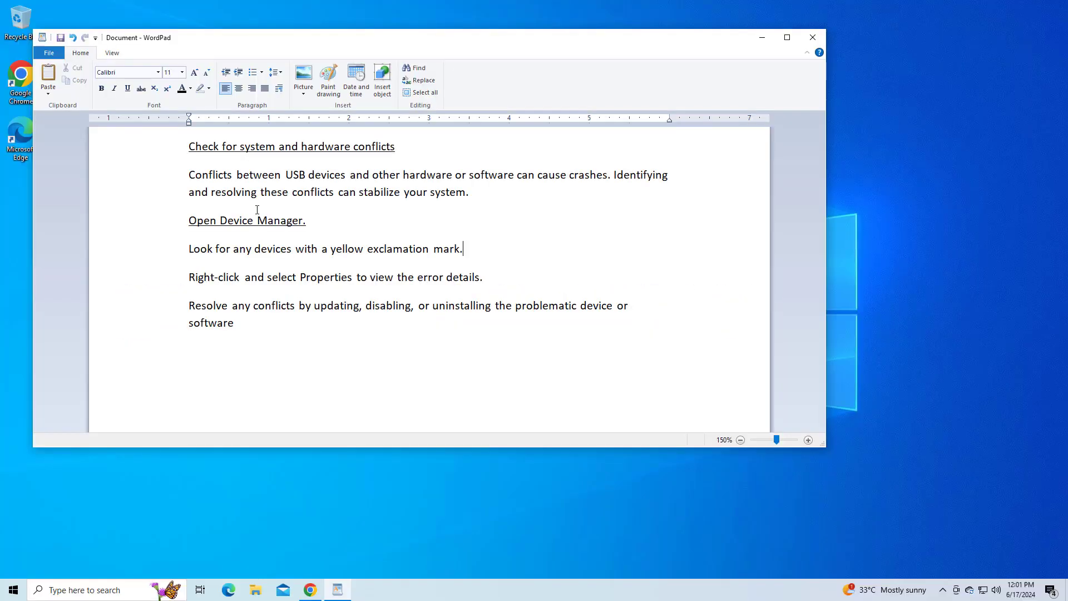
{"action": "left_click_drag", "start_coordinate": [189, 146], "coordinate": [403, 143]}
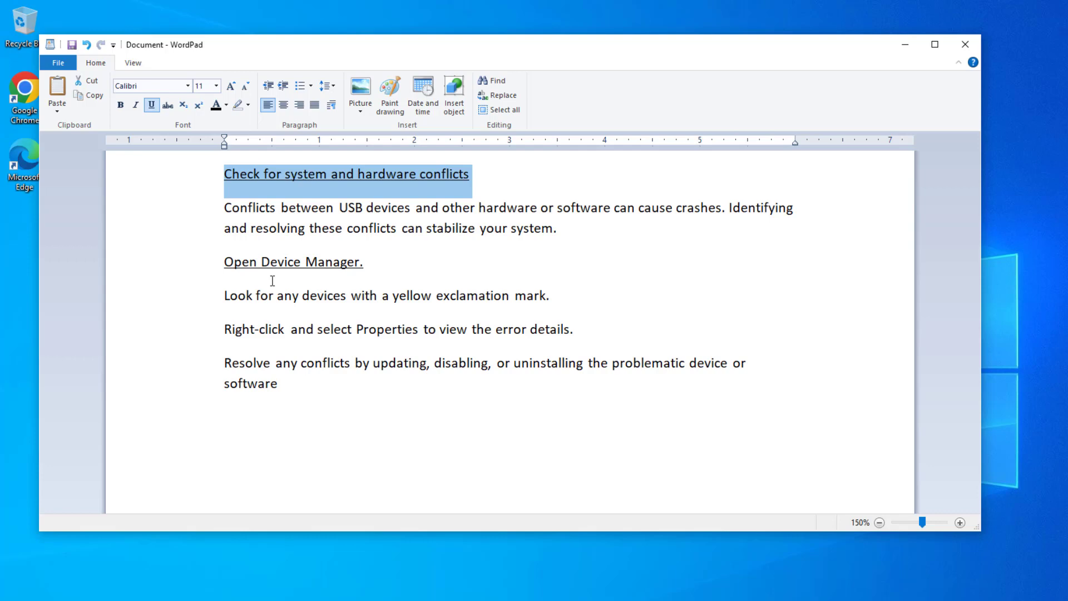
{"action": "left_click", "coordinate": [222, 262]}
- Highlight 'Open Device Manager', 'yellow exclamation mark' and 'updating, disabling, or uninstalling' in the notes
{"action": "left_click_drag", "start_coordinate": [224, 263], "coordinate": [374, 262]}
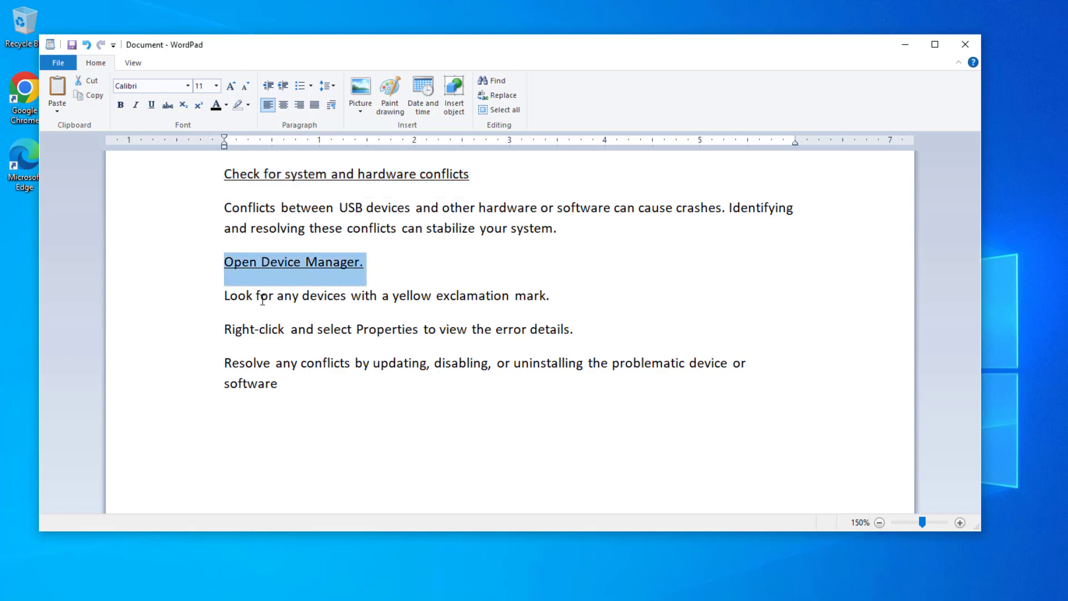
{"action": "left_click_drag", "start_coordinate": [394, 296], "coordinate": [553, 297]}
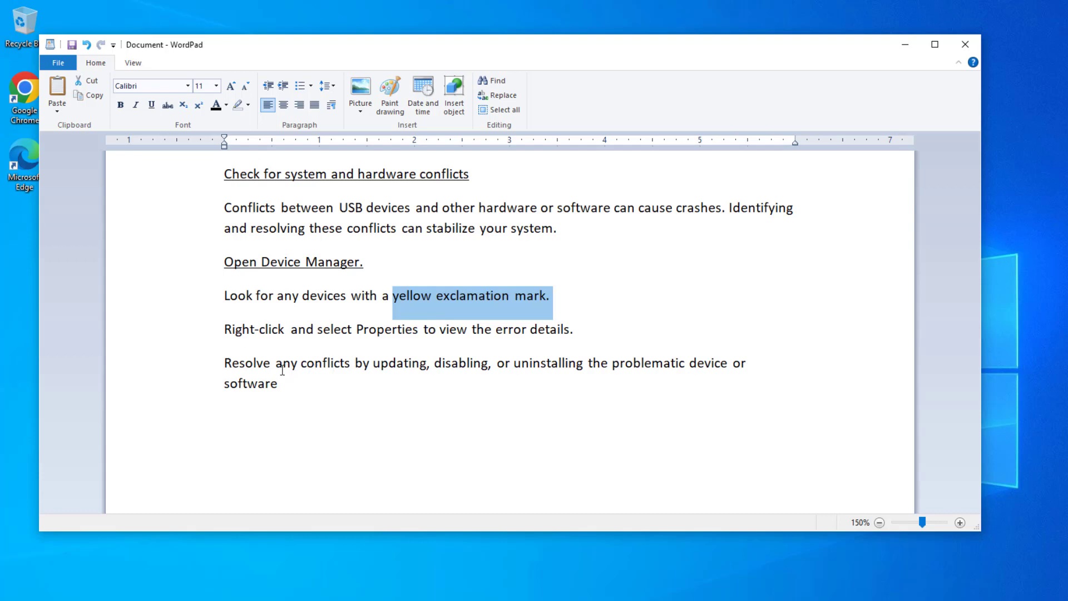
{"action": "left_click_drag", "start_coordinate": [277, 364], "coordinate": [372, 365]}
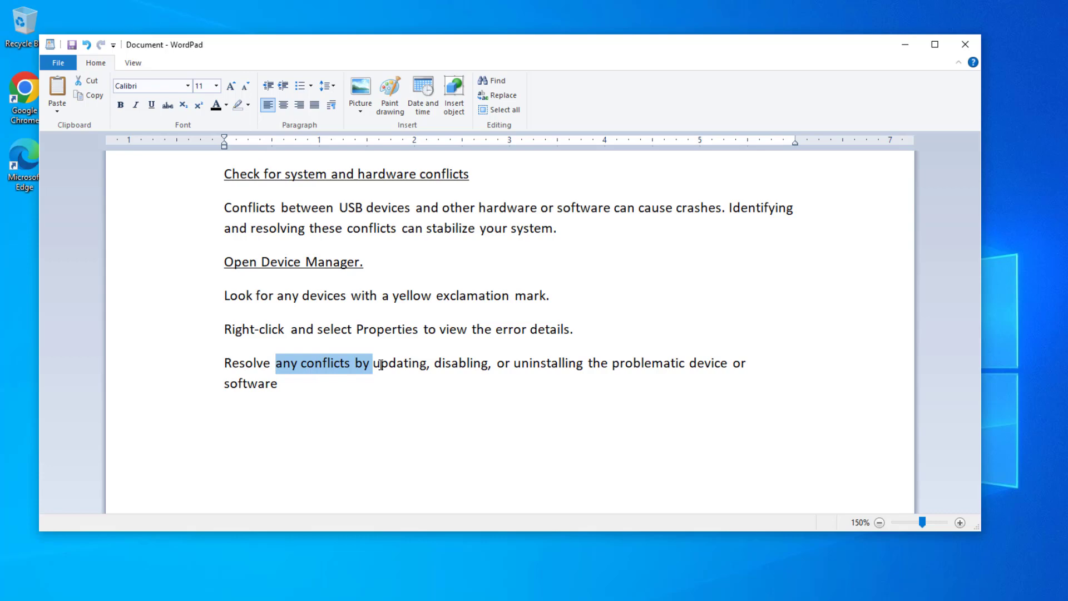
{"action": "left_click_drag", "start_coordinate": [376, 365], "coordinate": [548, 369]}
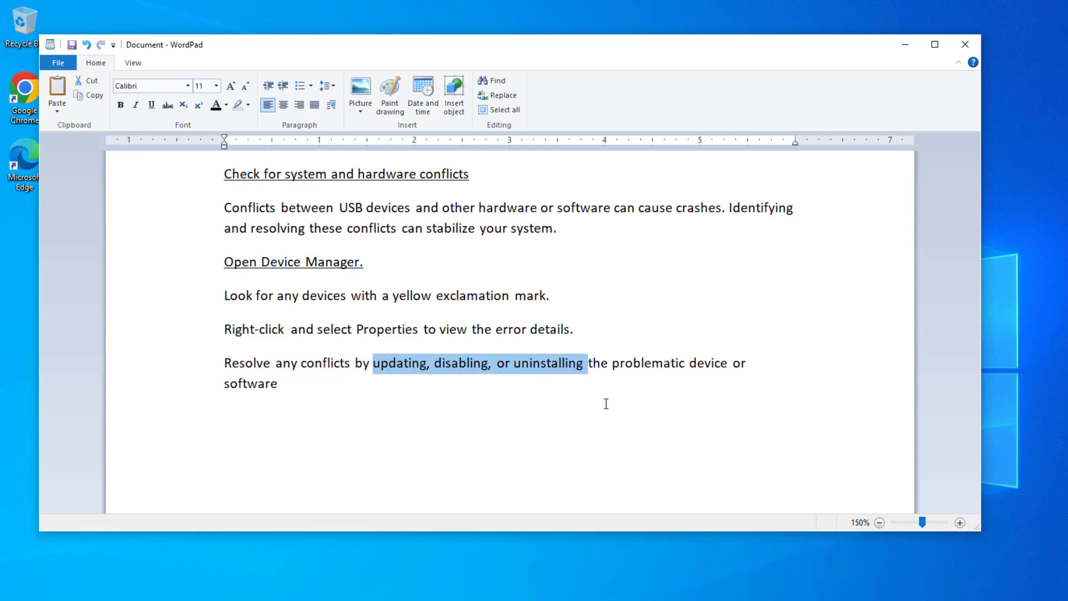